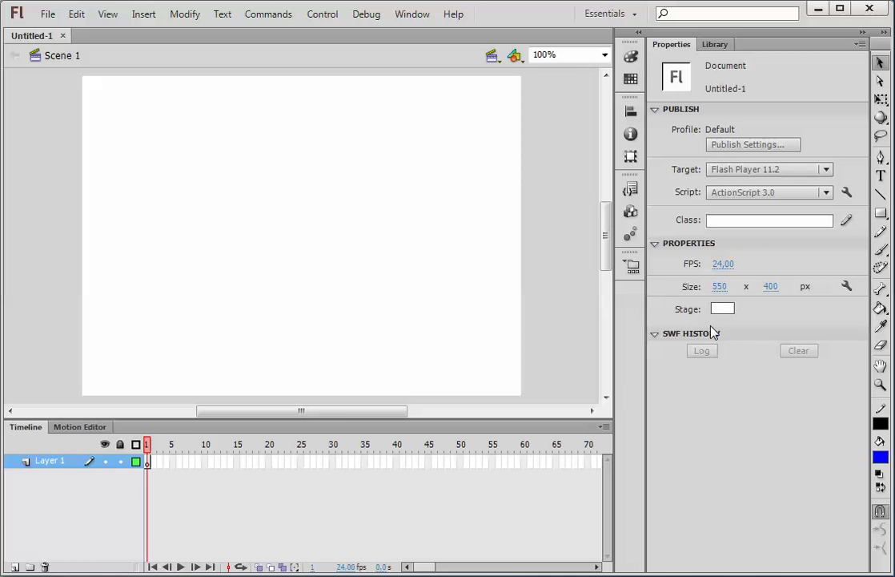
Set the stage background colour to cyan
click(724, 309)
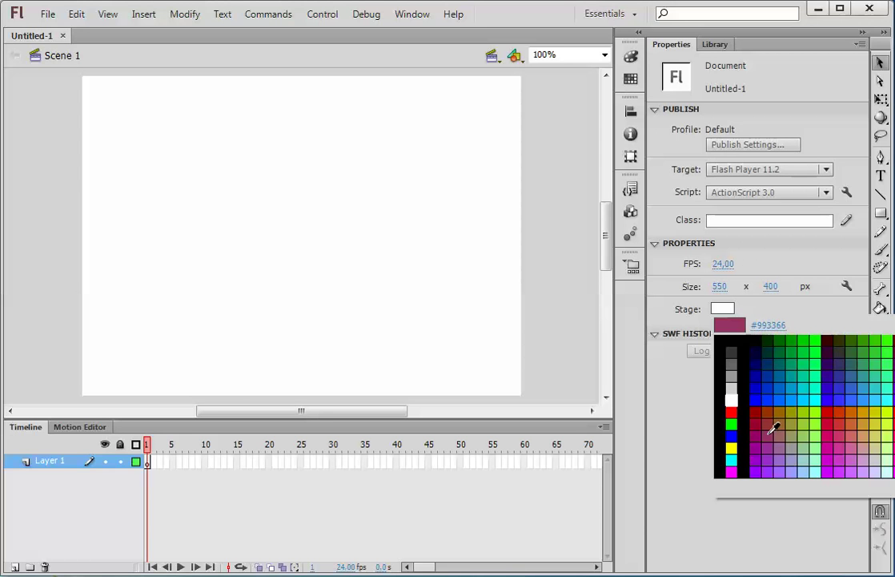
click(732, 460)
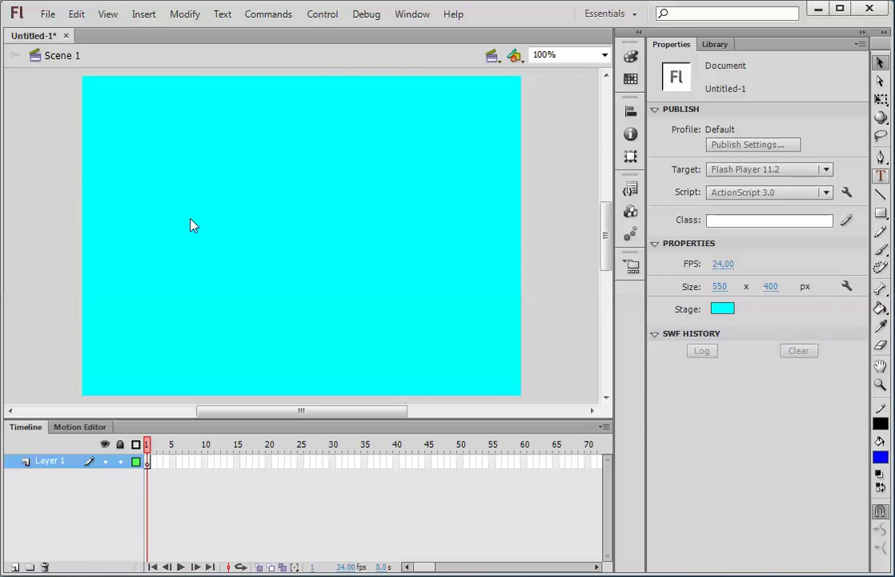
Add the static text "FILM" to the stage and move it to the centre, at about X 153, Y 136
key(t)
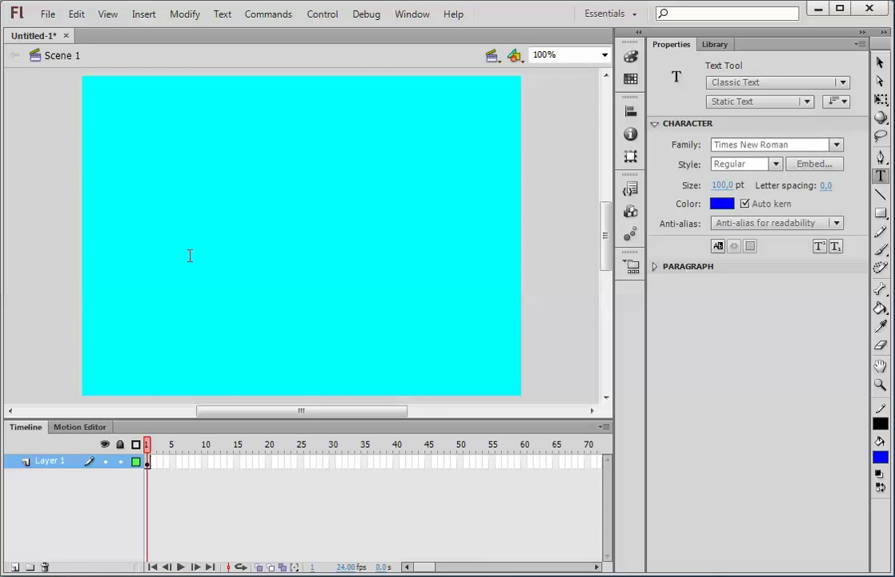
click(147, 246)
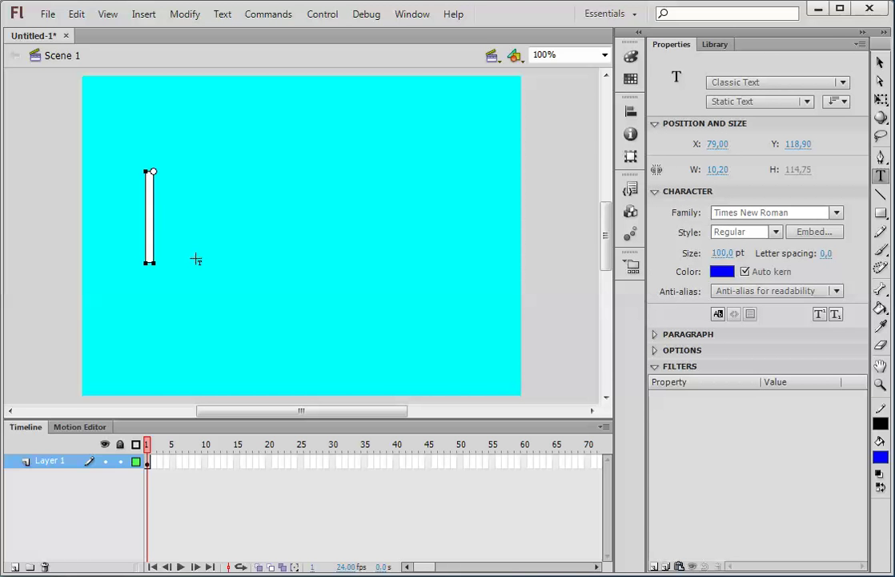
text(F)
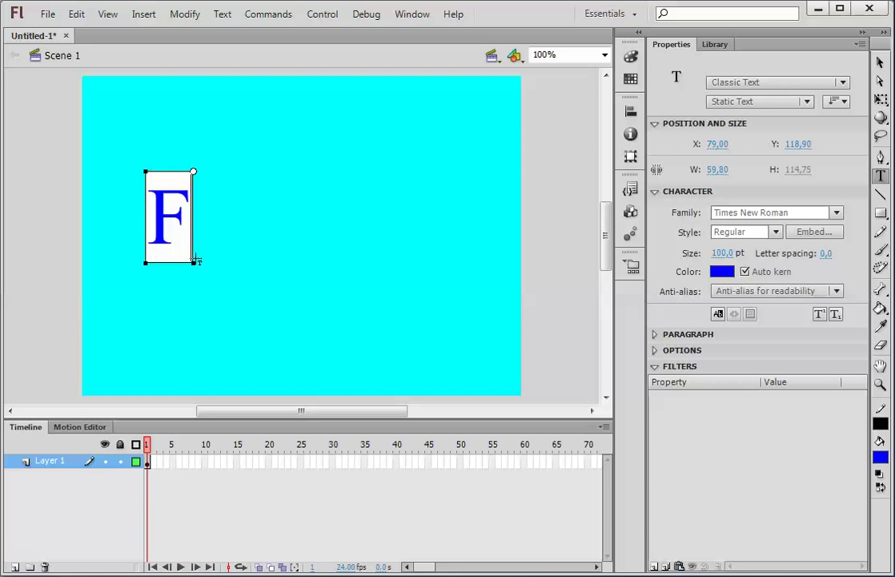
text(ILM)
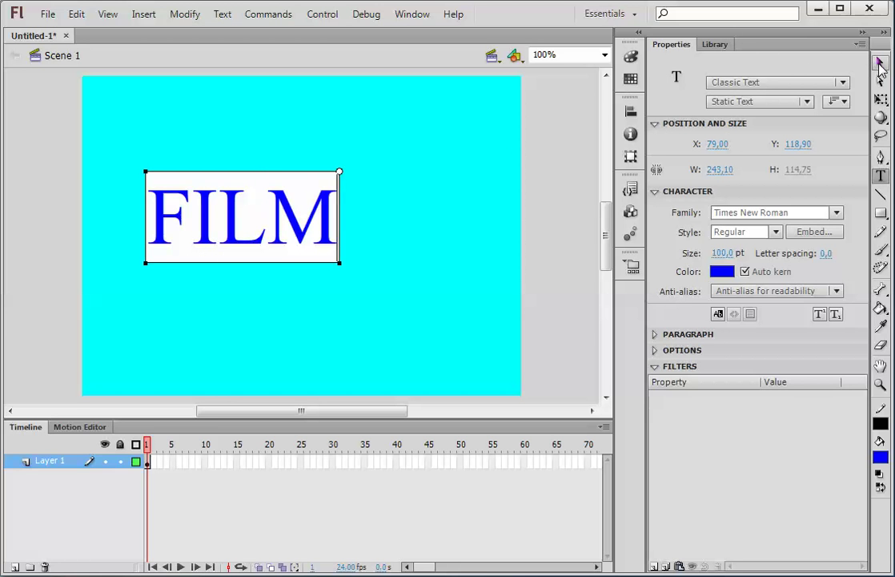
click(879, 64)
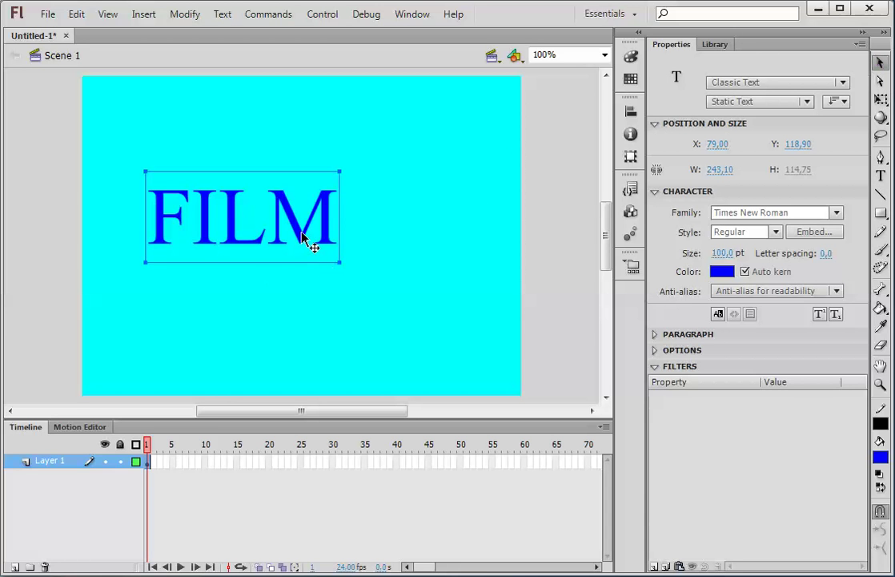
drag(305, 236, 350, 258)
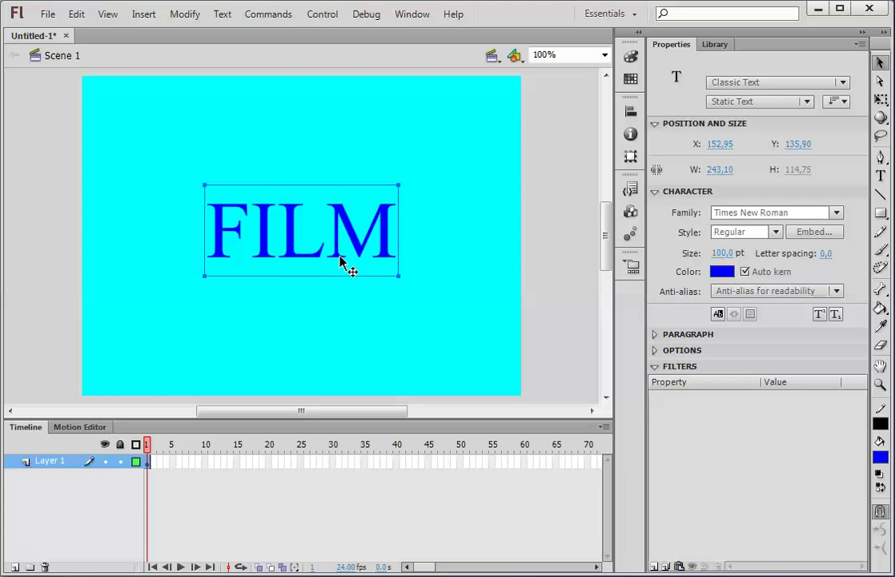
Break the FILM text apart into single letters and distribute them to separate layers
key(ctrl+b)
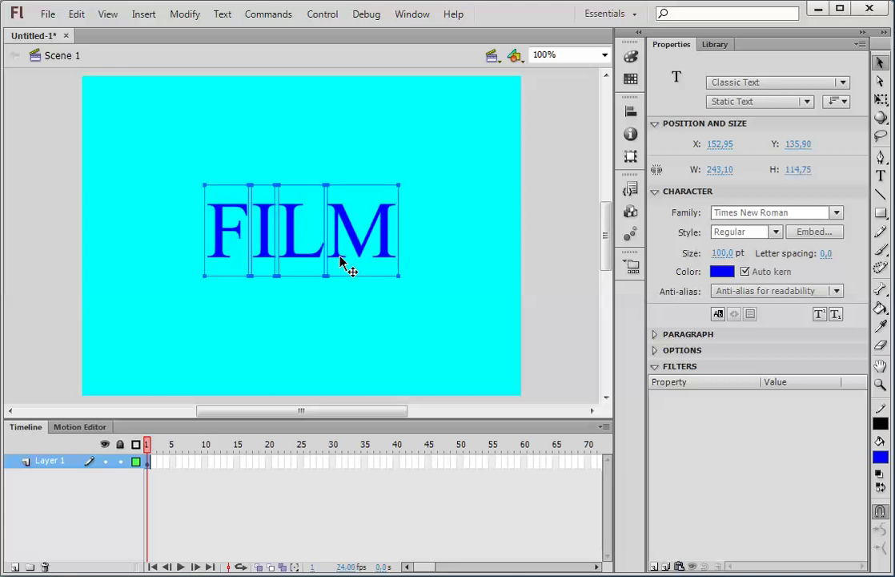
click(180, 14)
mouse_move(240, 201)
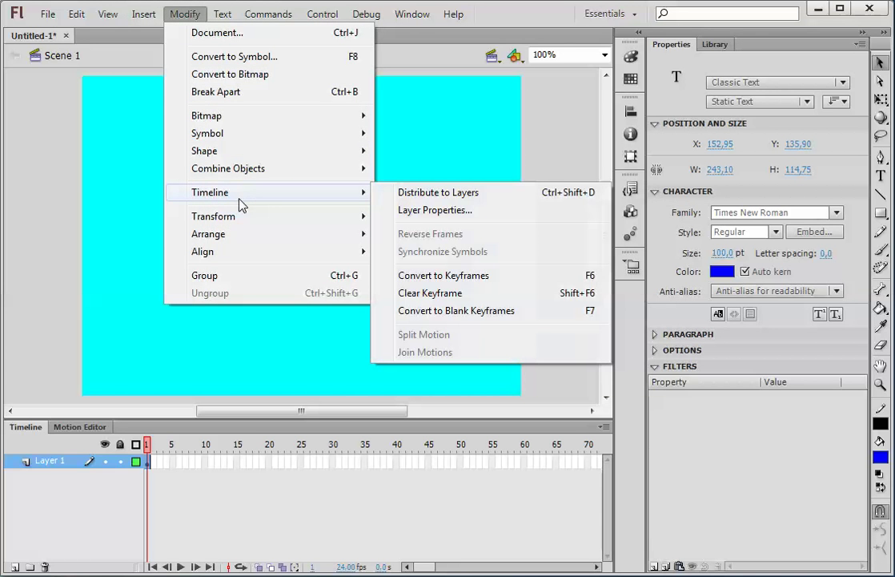
click(422, 198)
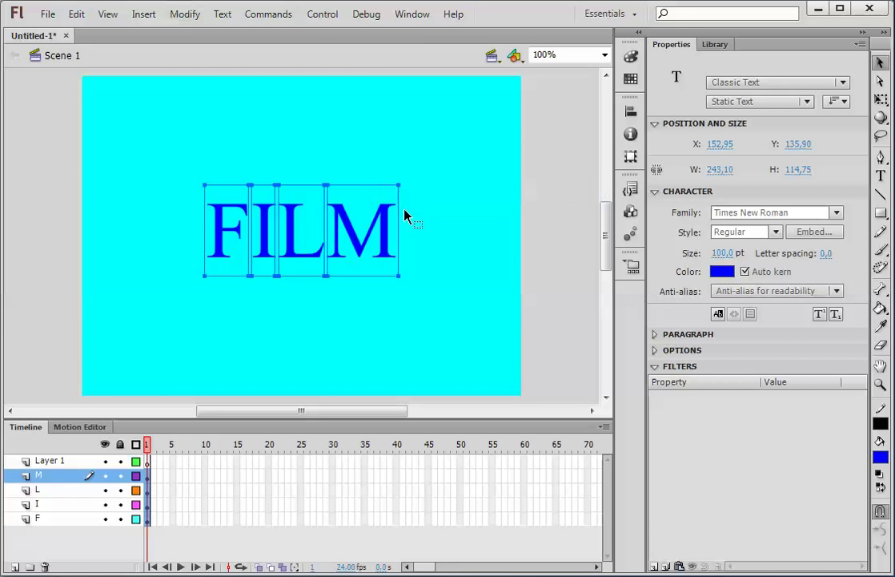
click(205, 322)
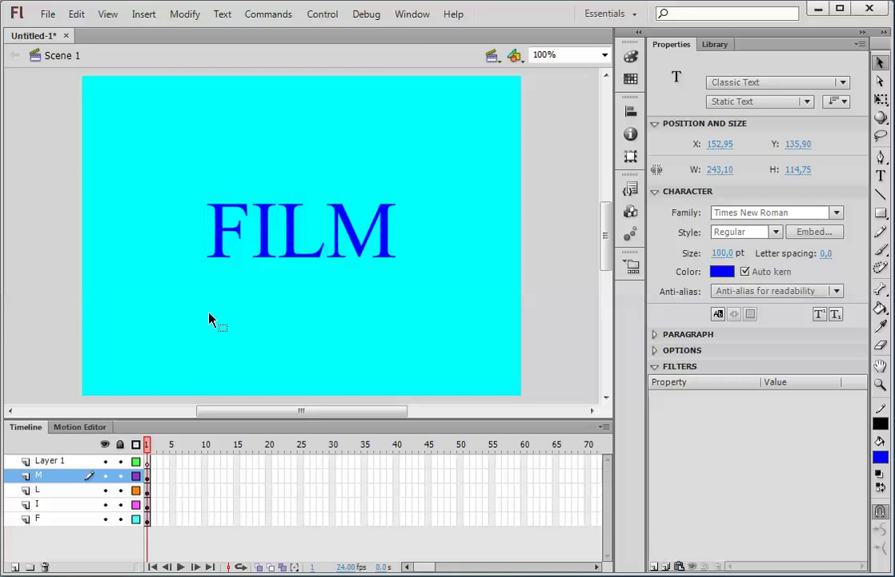
Convert the letter F into a Movie Clip symbol with the default name
click(222, 250)
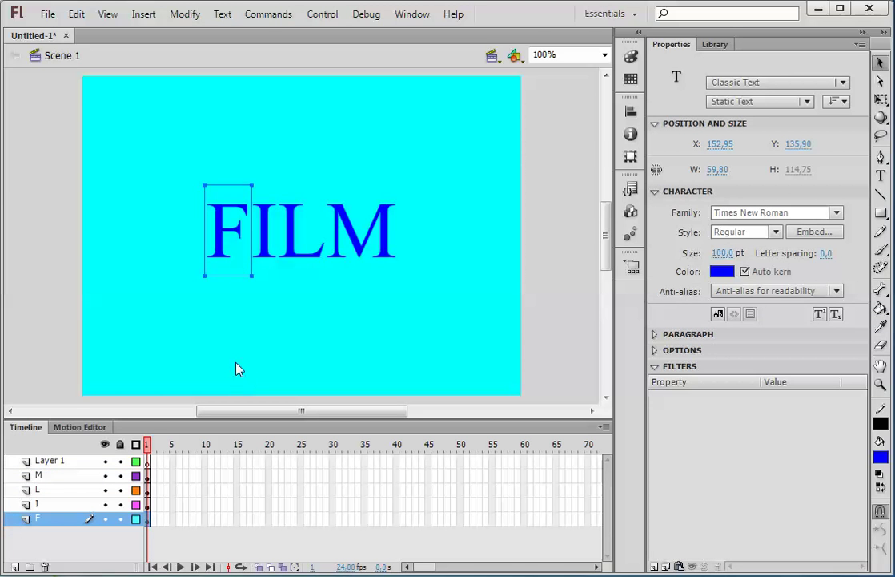
key(F8)
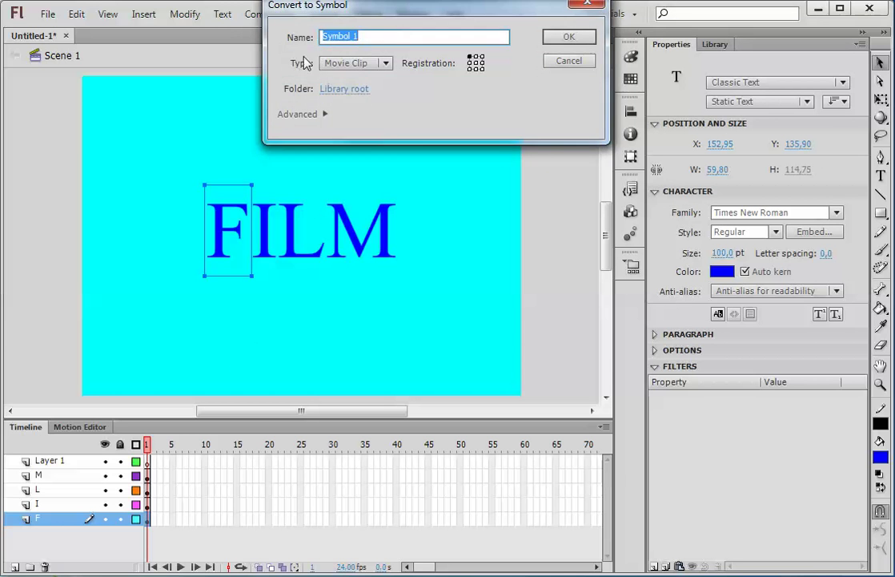
click(328, 63)
click(346, 80)
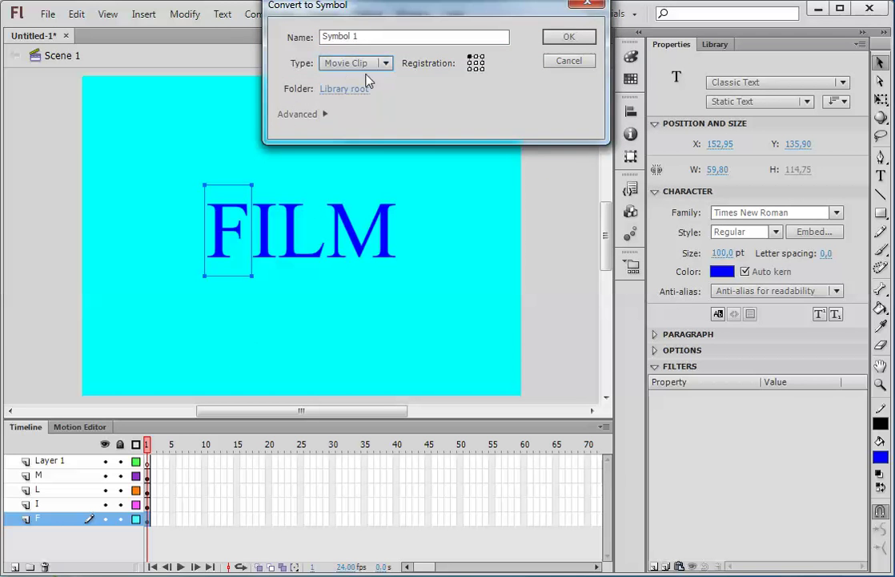
click(571, 37)
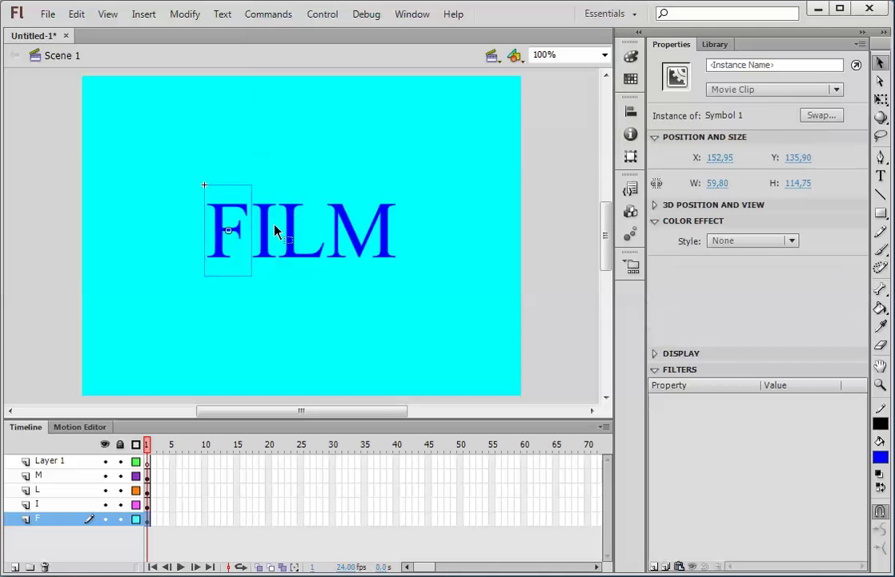
Convert the letters I, L and M each into their own Movie Clip symbol with default names
click(265, 243)
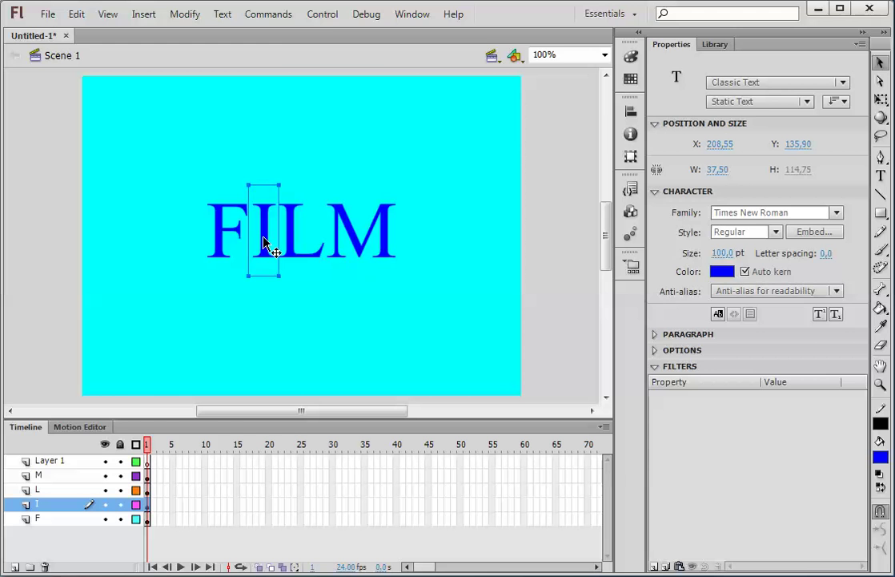
key(F8)
key(Return)
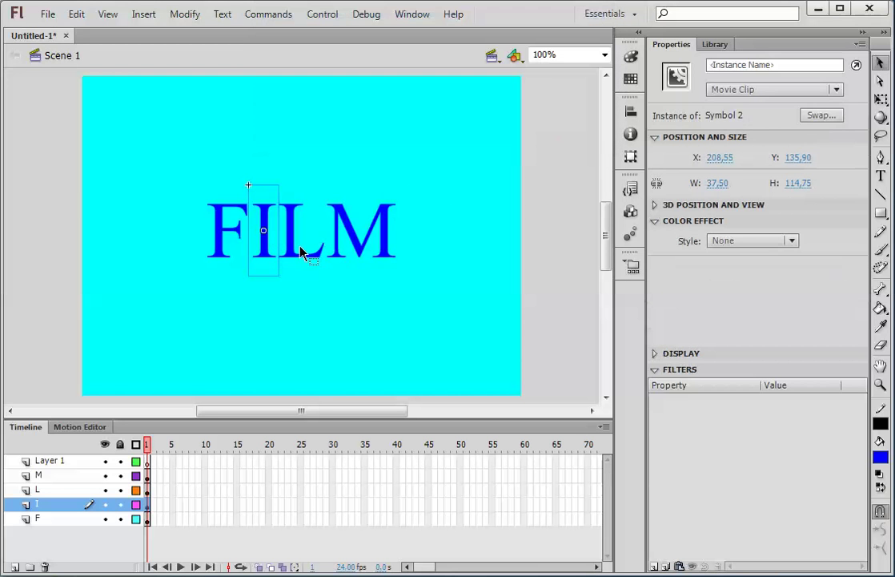
click(304, 251)
click(292, 250)
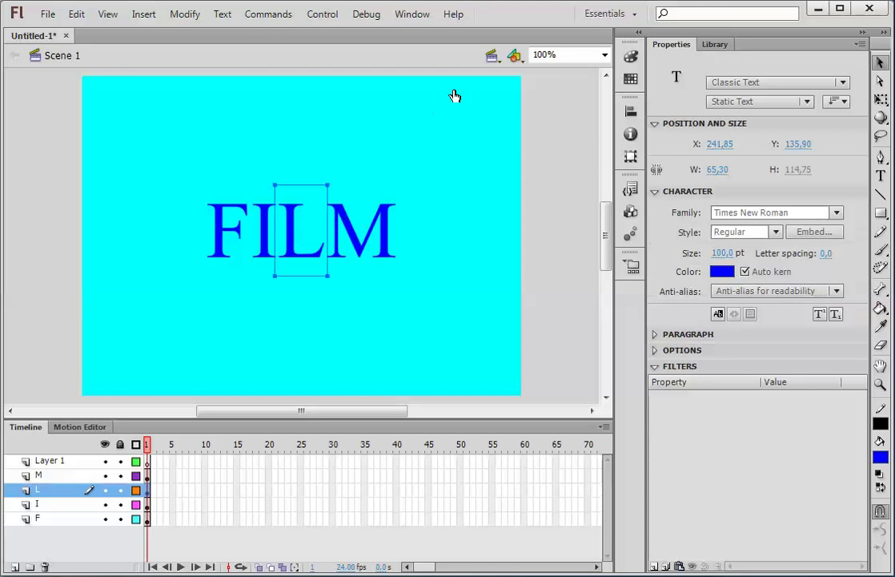
key(F8)
click(579, 35)
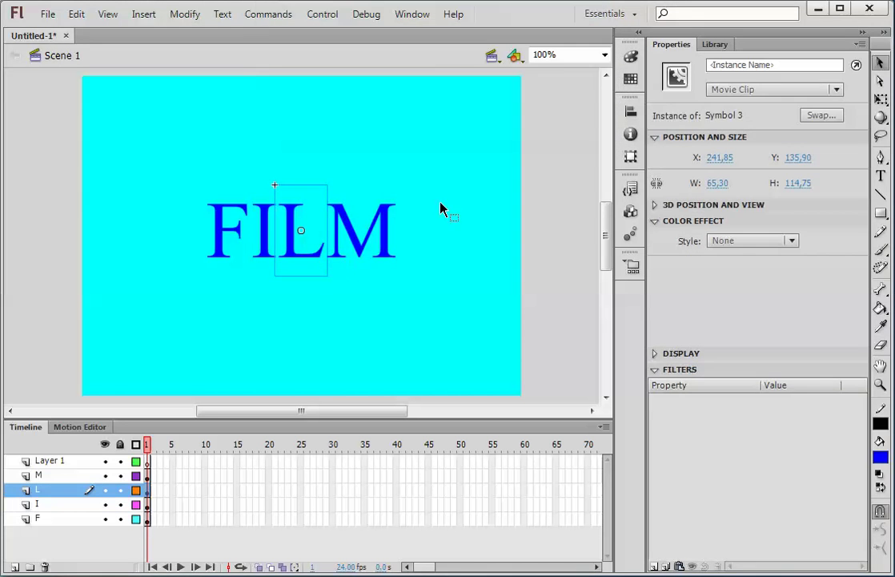
click(374, 243)
key(F8)
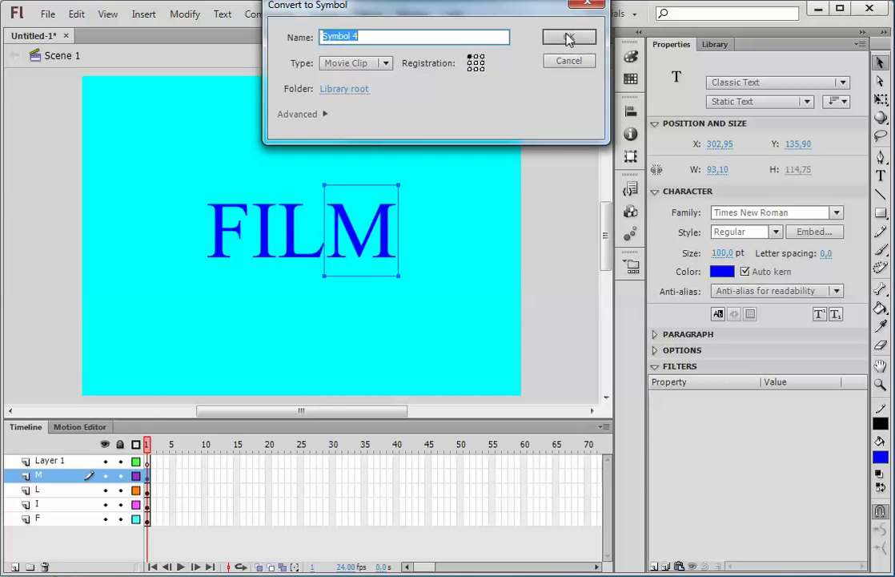
click(568, 38)
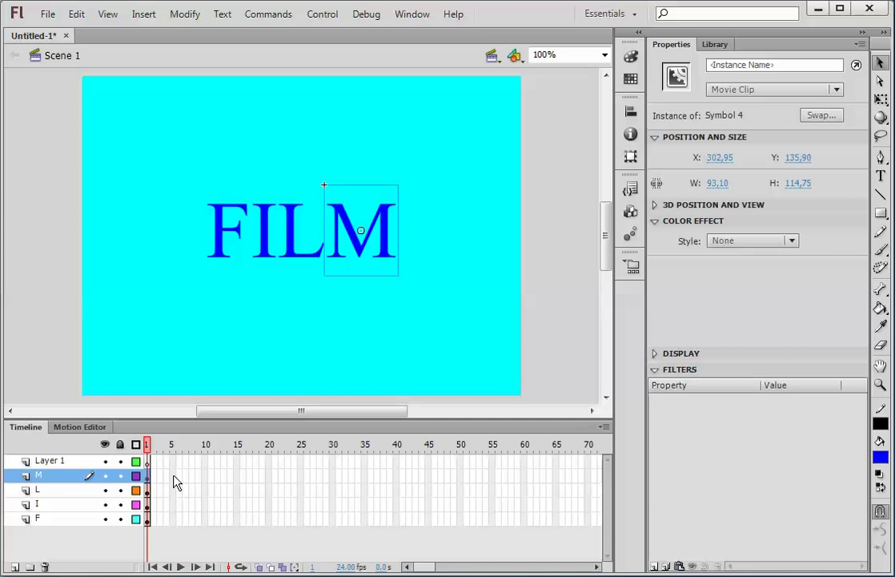
Insert keyframes at frame 5 on the M, L, I and F layers
click(174, 519)
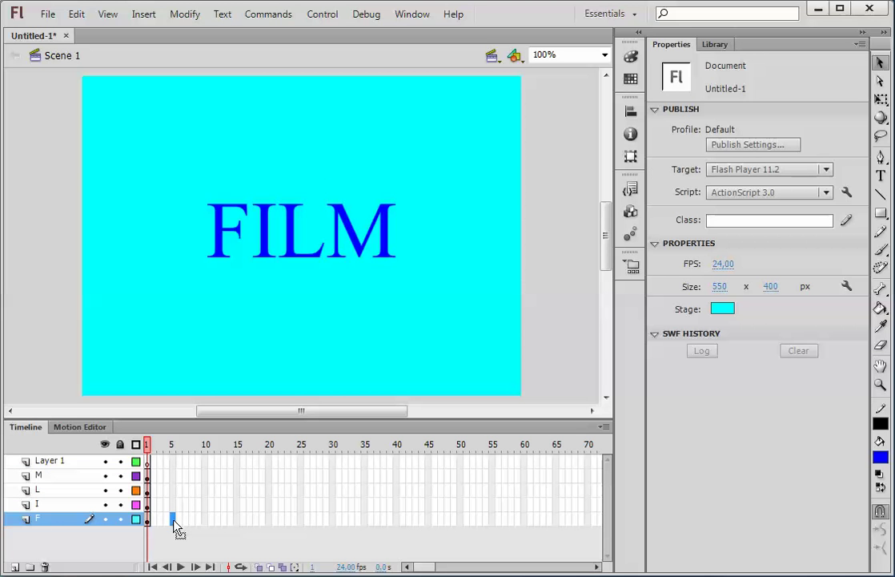
shift+click(172, 475)
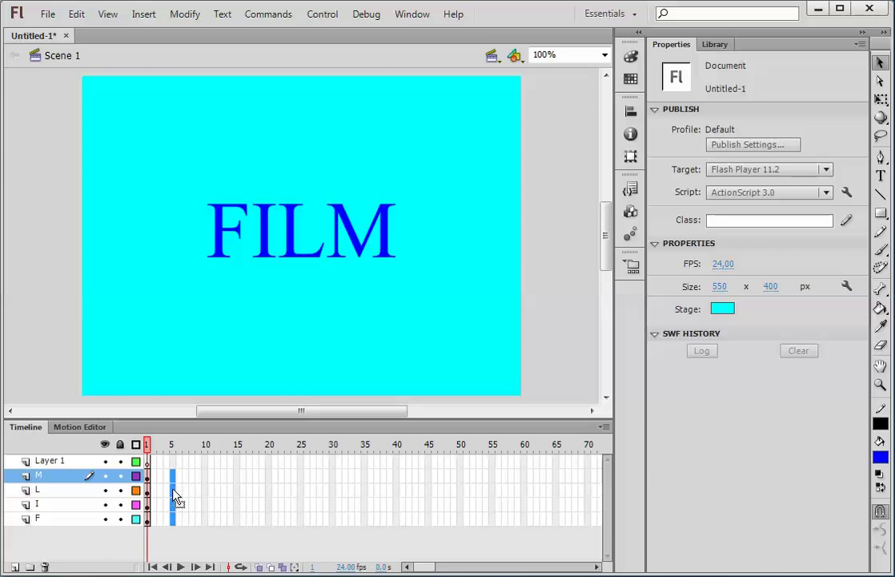
right_click(175, 495)
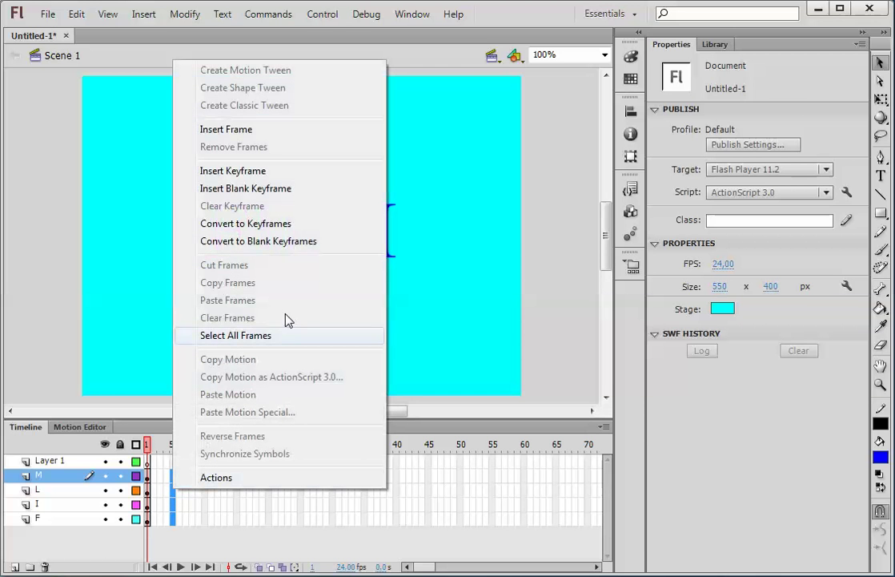
click(240, 171)
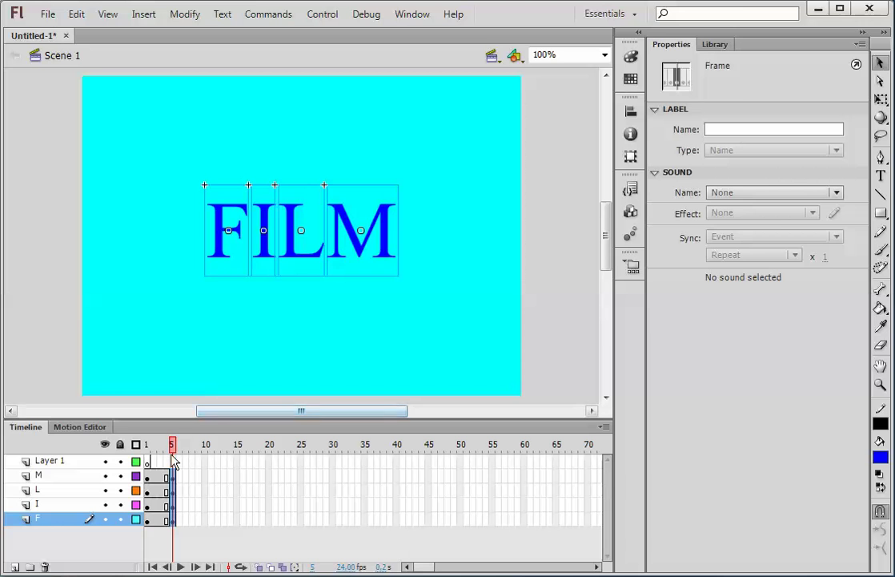
At frame 1, give the letter F an Alpha colour effect of 0%
drag(172, 452, 146, 452)
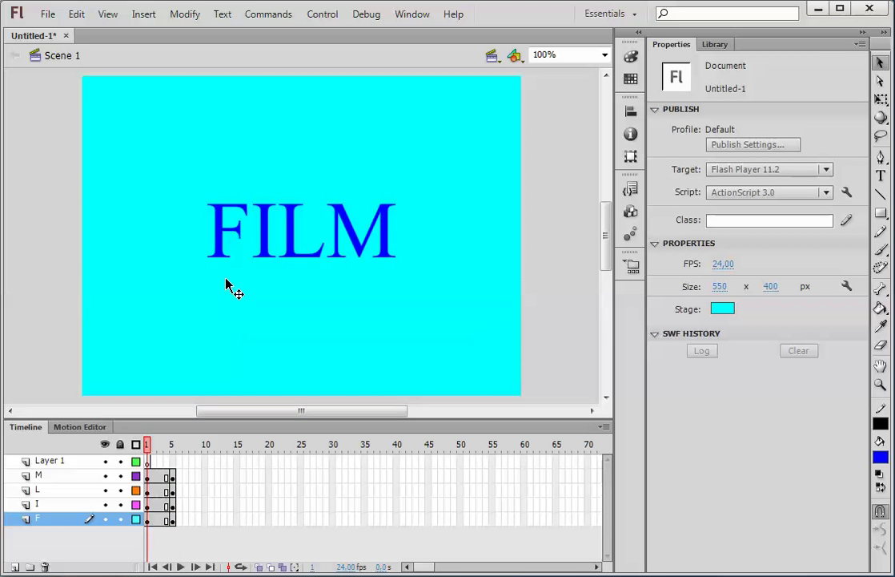
click(219, 251)
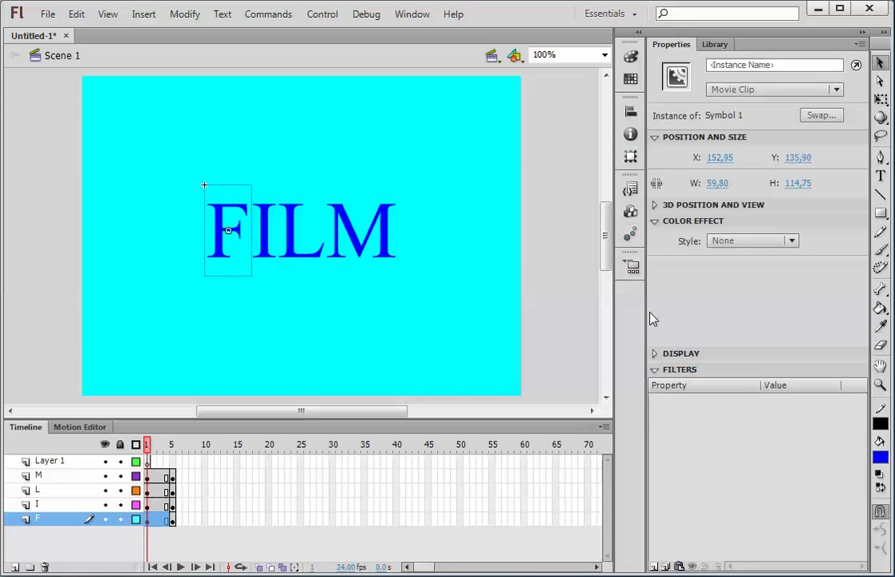
click(731, 242)
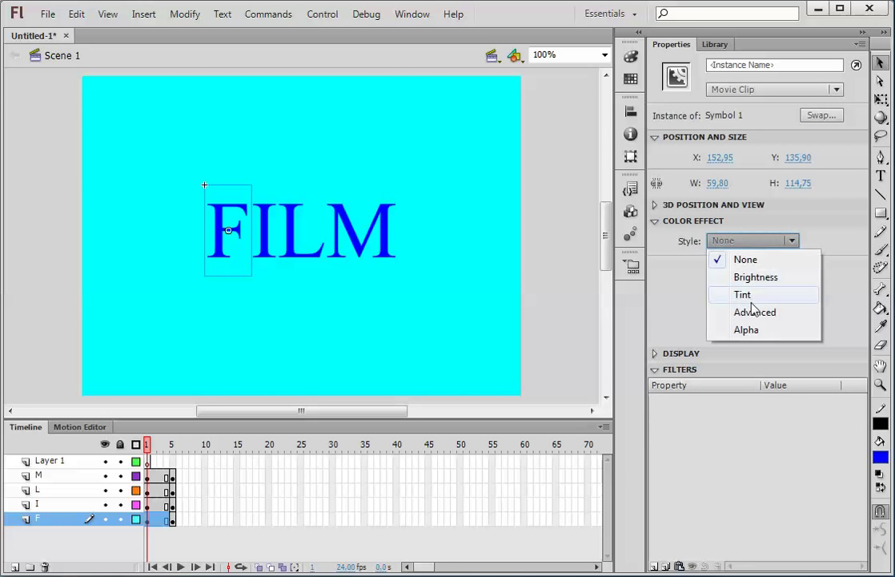
click(752, 333)
mouse_move(710, 267)
mouse_down()
mouse_move(726, 266)
mouse_move(710, 266)
mouse_up()
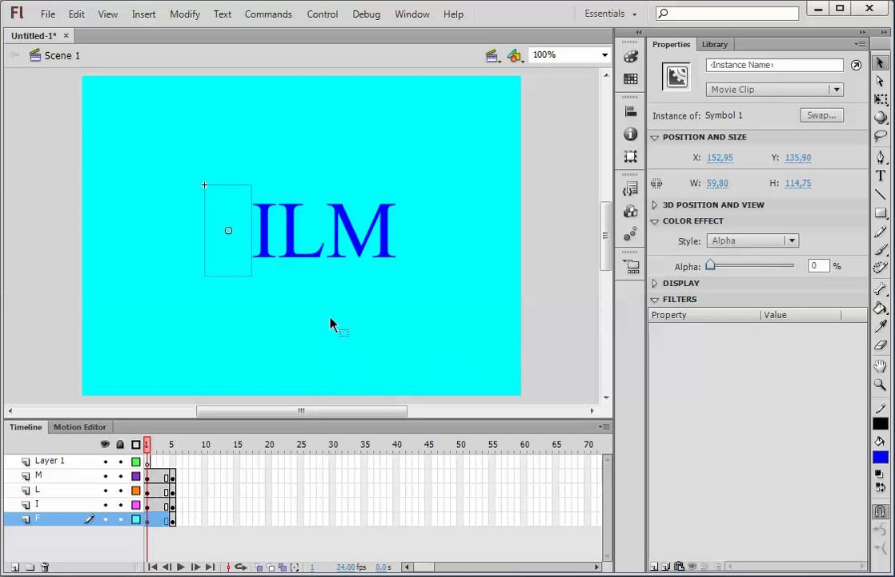
Apply an Alpha colour effect of 0% to the letters I, L and M at frame 1
click(269, 244)
click(710, 241)
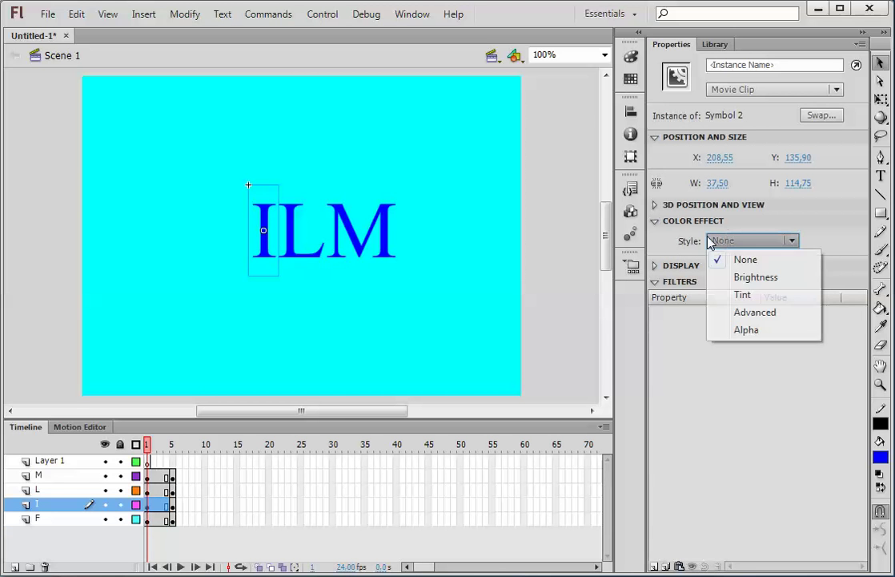
click(744, 330)
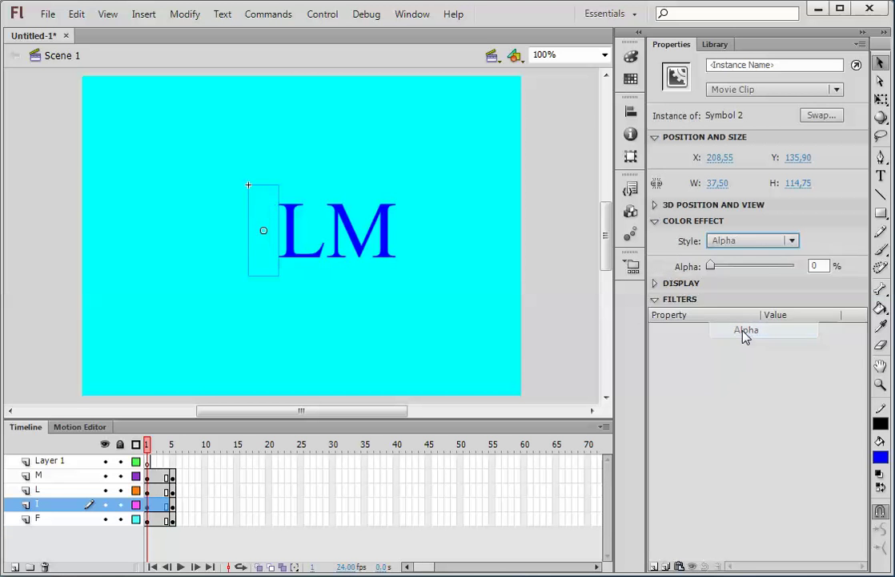
click(298, 254)
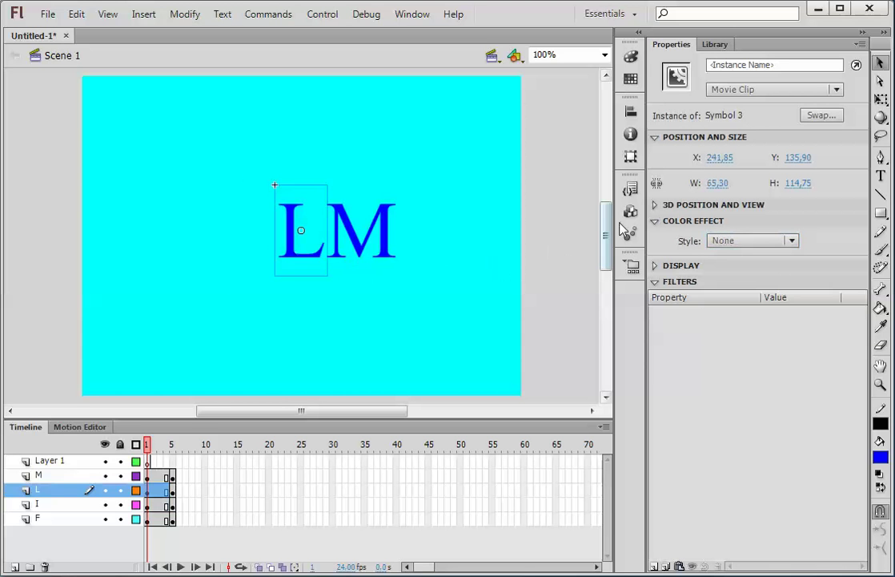
click(712, 241)
click(742, 329)
click(390, 256)
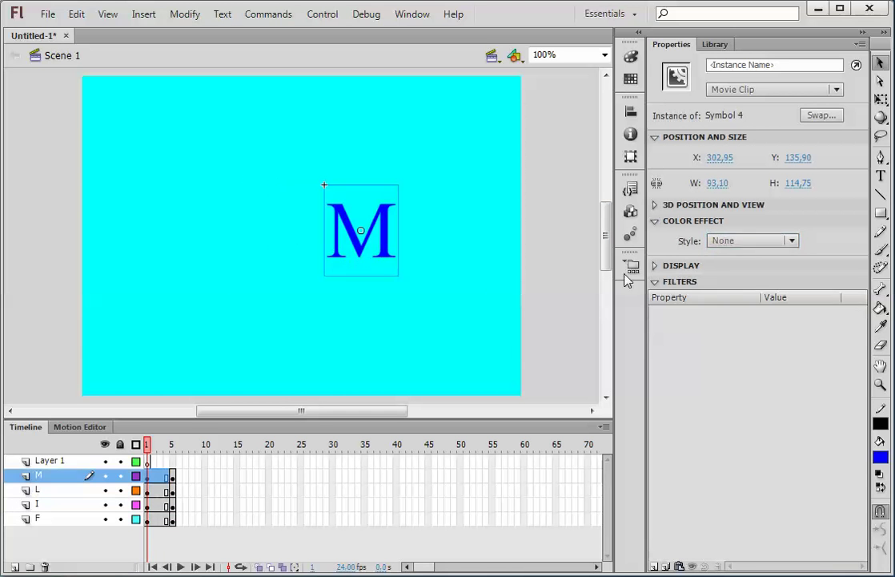
click(752, 242)
click(756, 330)
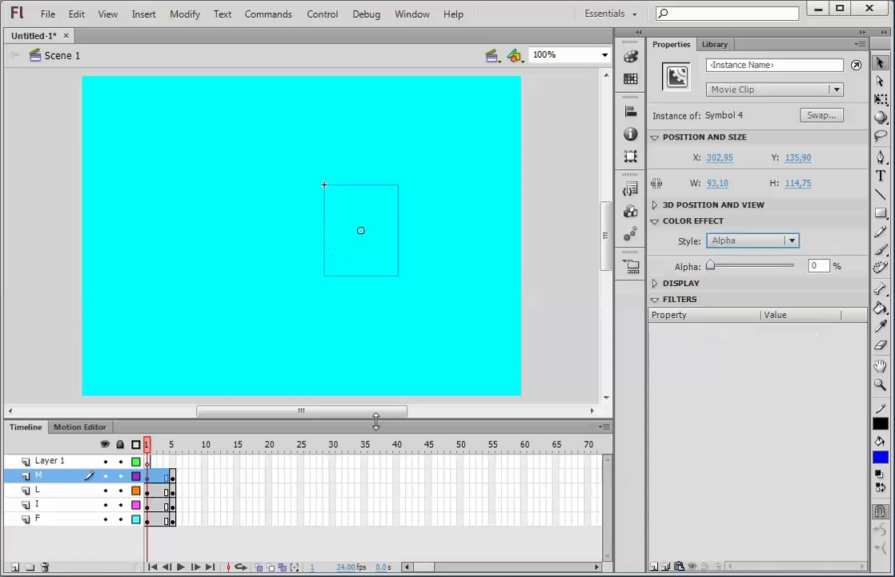
Create classic tweens between the keyframes at frames 1 and 5 on the M, L, I and F layers
right_click(161, 483)
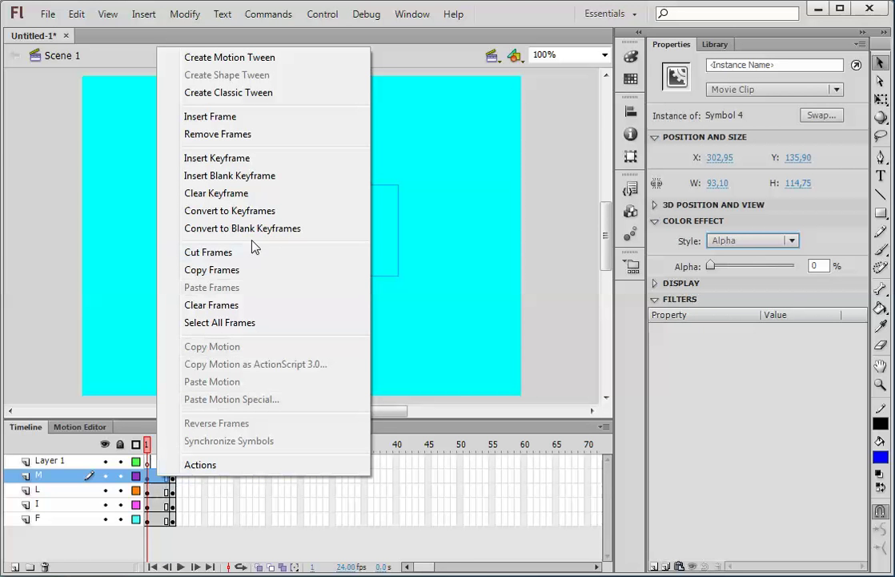
click(257, 93)
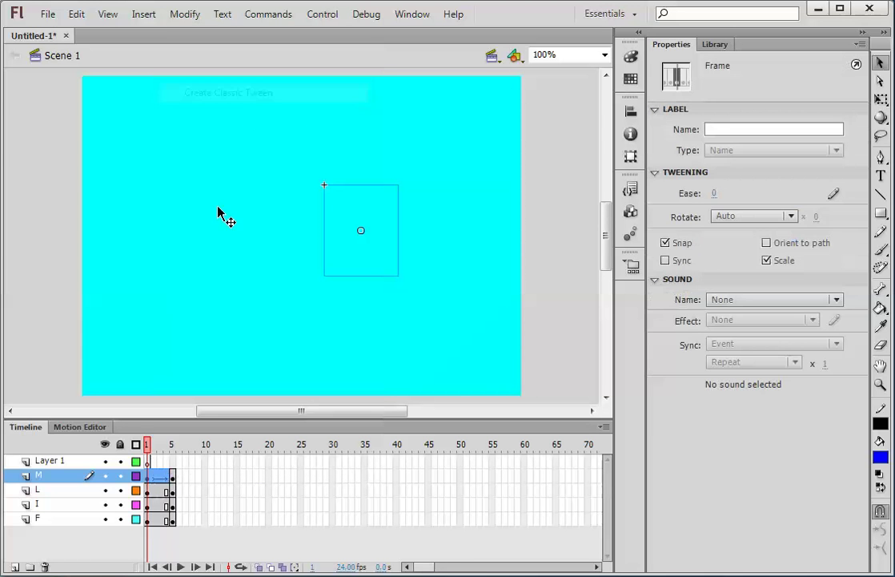
right_click(160, 491)
click(259, 108)
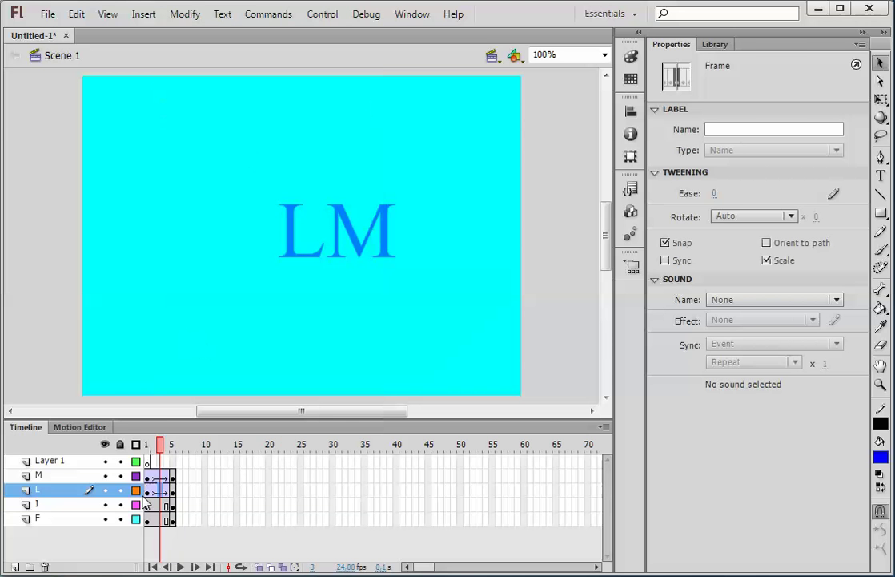
right_click(154, 501)
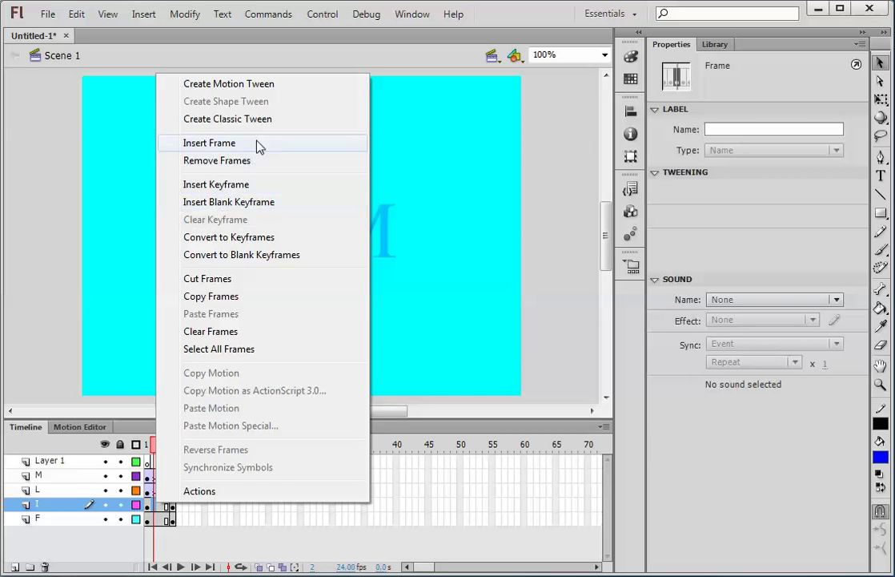
click(266, 120)
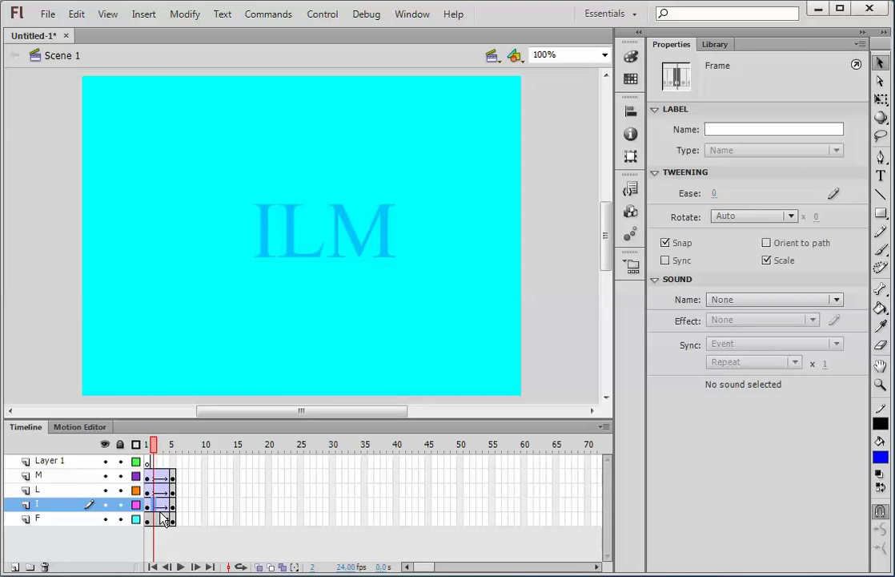
right_click(162, 516)
click(267, 132)
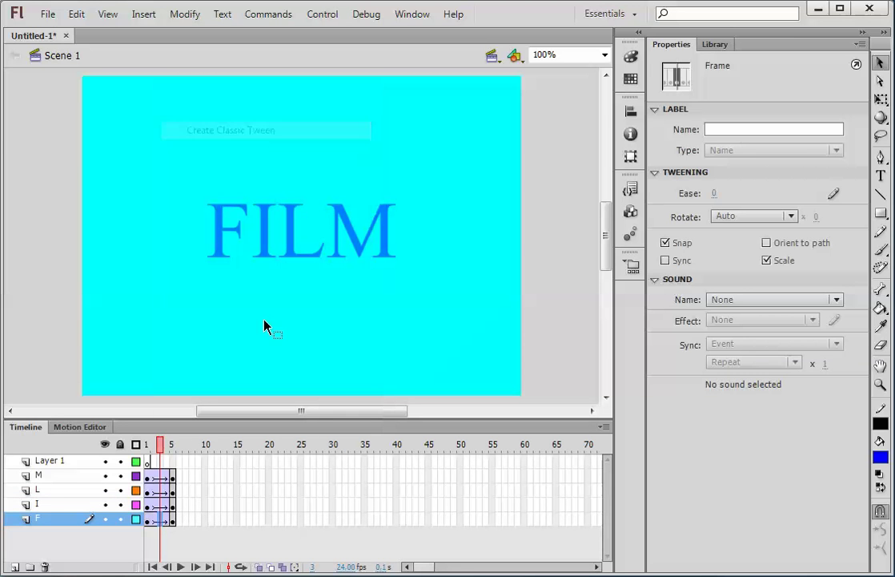
Insert keyframes at frame 10 on the M, L, I and F layers
click(204, 476)
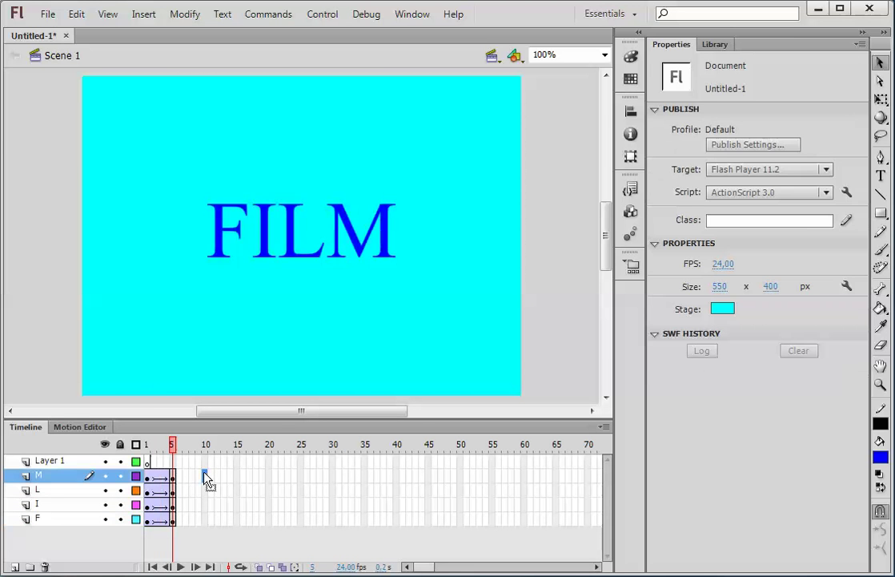
shift+click(205, 521)
right_click(205, 520)
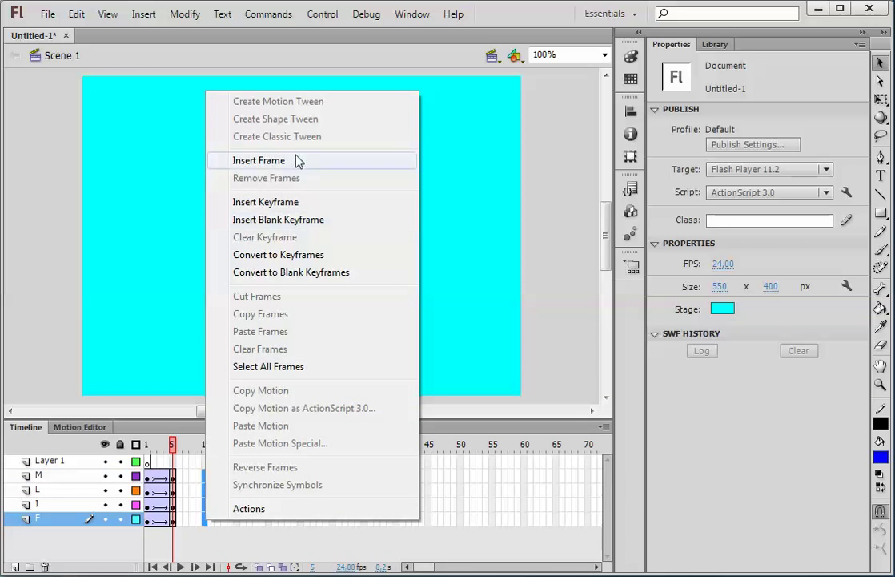
click(295, 202)
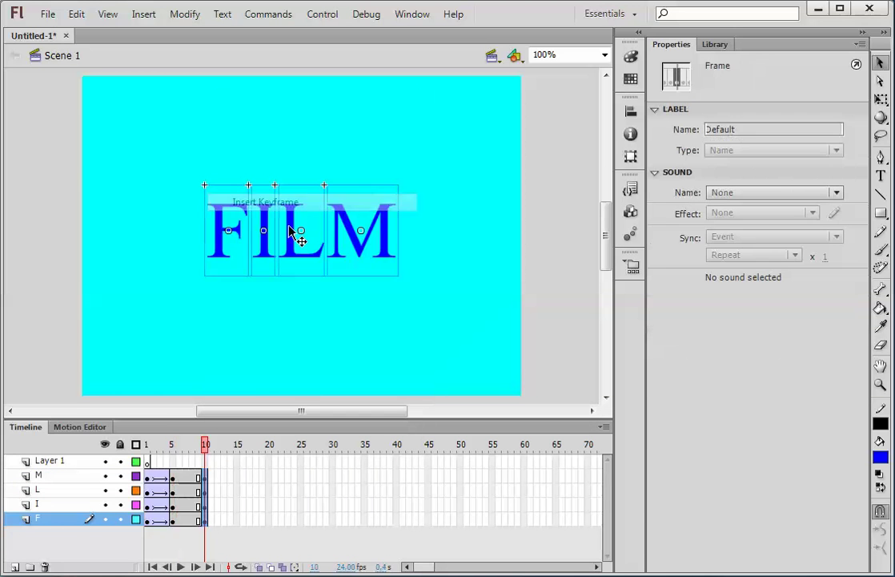
Add keyframes at frame 15 across the M, L, I and F layers
click(238, 478)
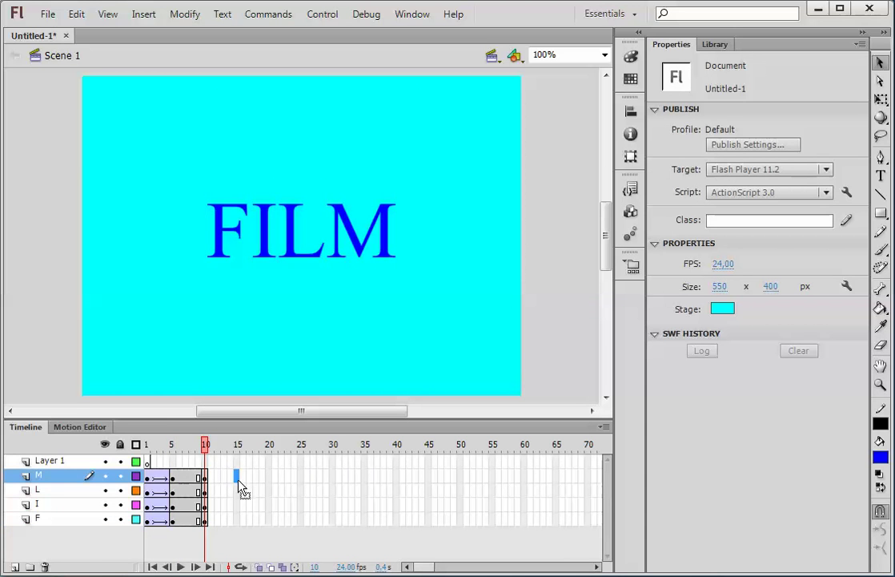
shift+click(236, 520)
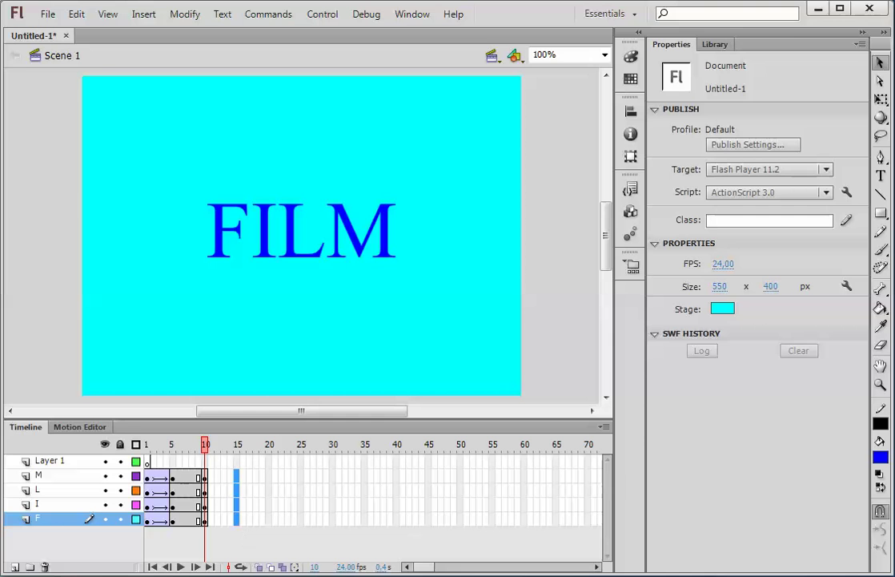
right_click(236, 509)
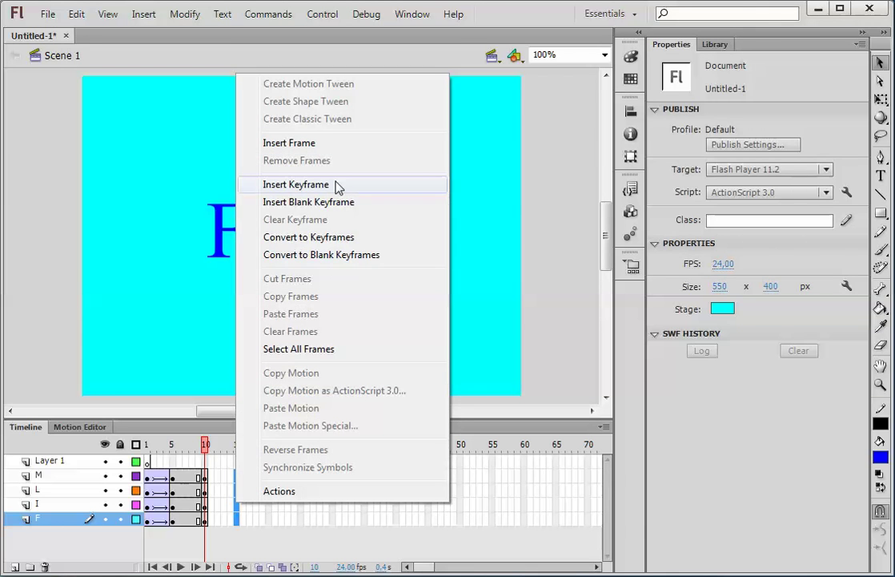
click(335, 185)
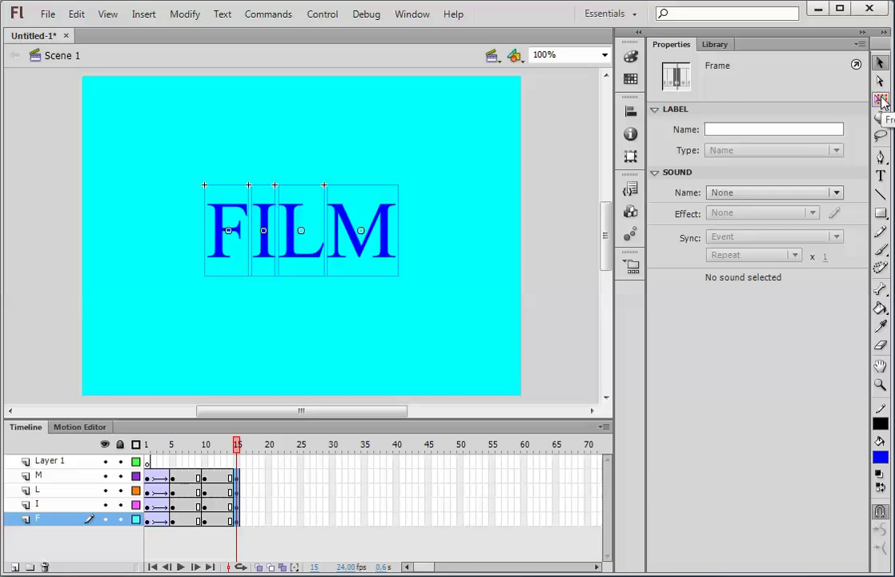
At frame 15, enlarge the four letters with Free Transform to about 550 × 264 px, filling the stage width and roughly centred vertically
click(882, 99)
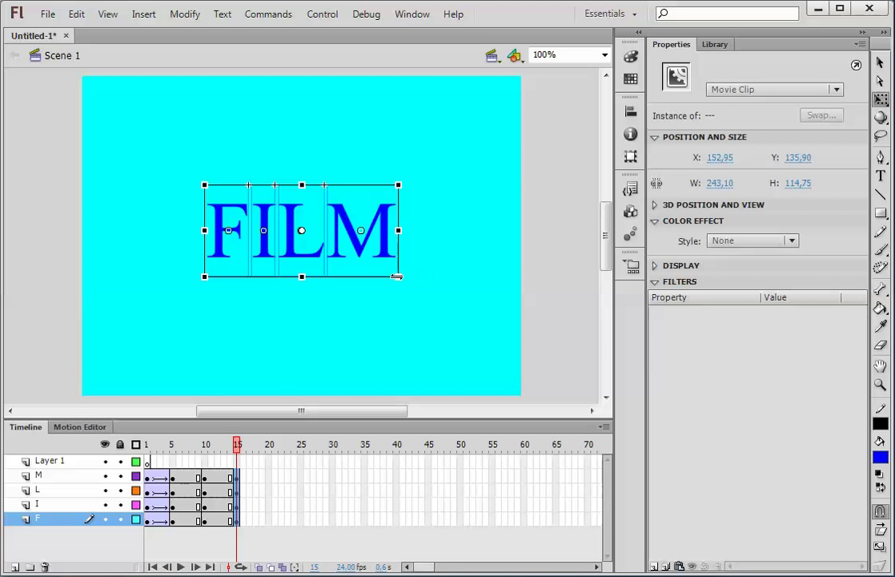
drag(397, 276, 503, 364)
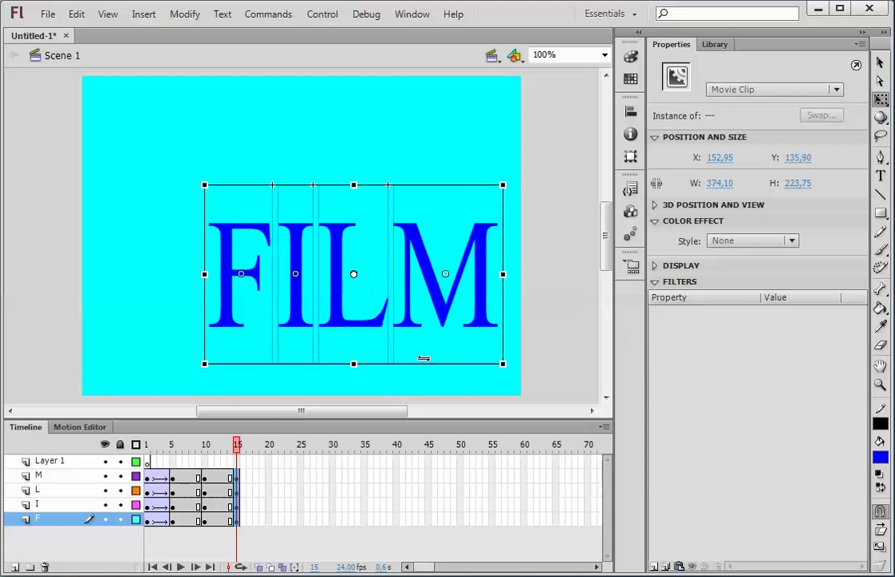
drag(205, 366, 83, 386)
drag(503, 185, 521, 175)
drag(285, 268, 296, 228)
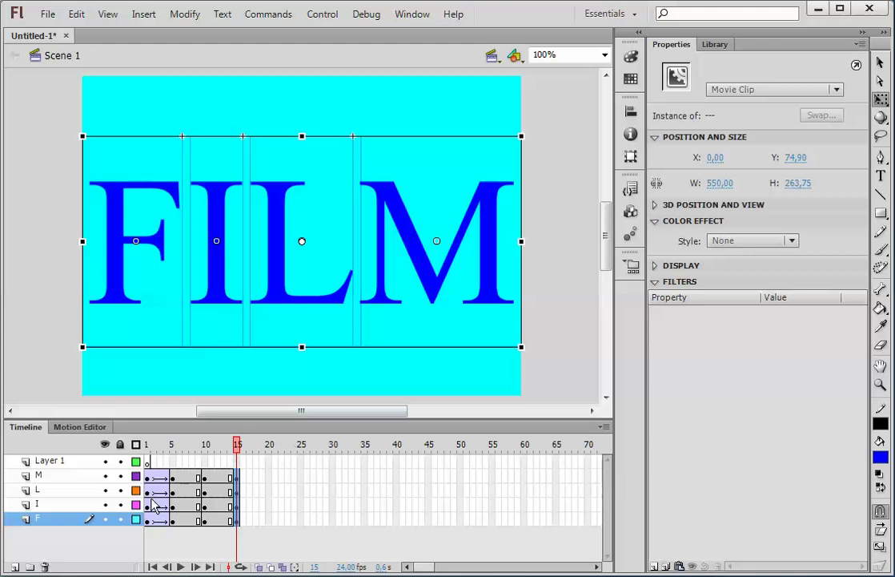
Create classic tweens between frames 10 and 15 on the M, L, I and F layers and preview the enlargement
click(219, 479)
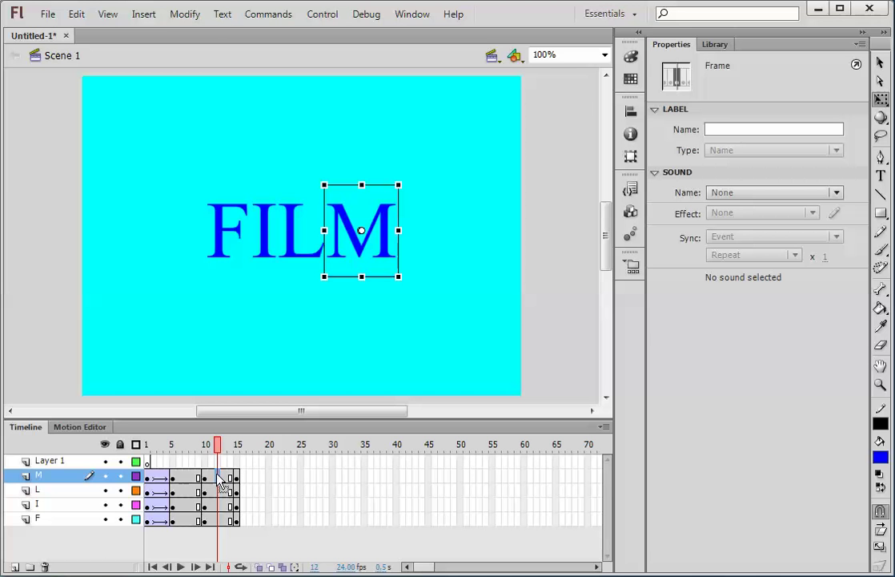
right_click(218, 479)
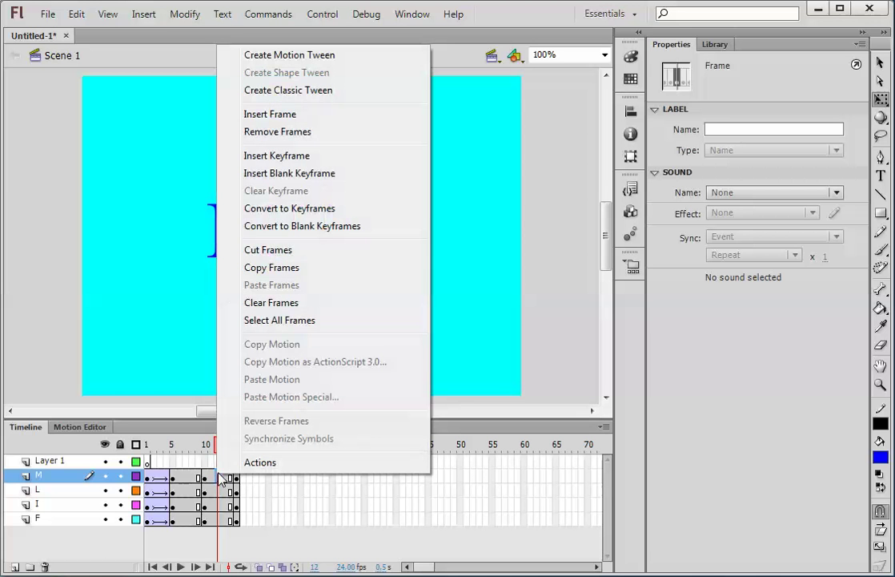
click(315, 93)
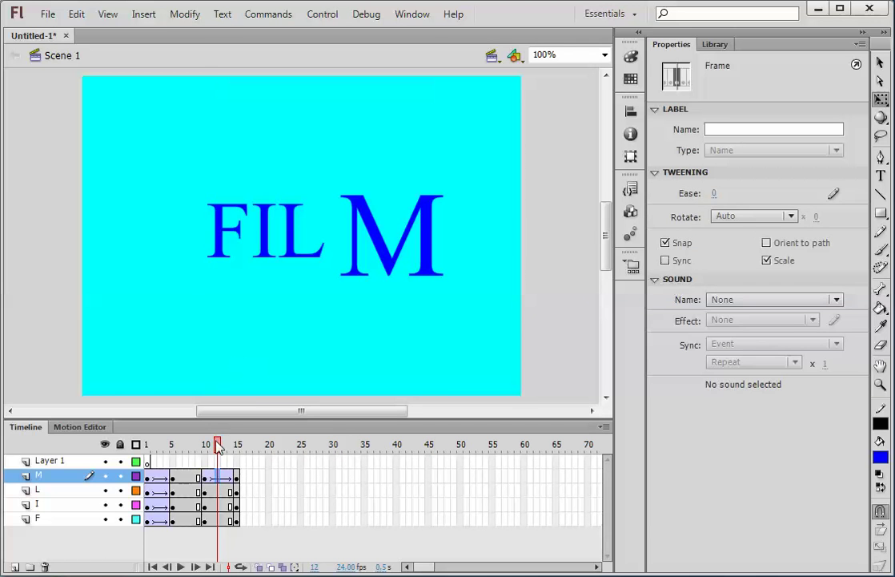
right_click(220, 492)
click(346, 107)
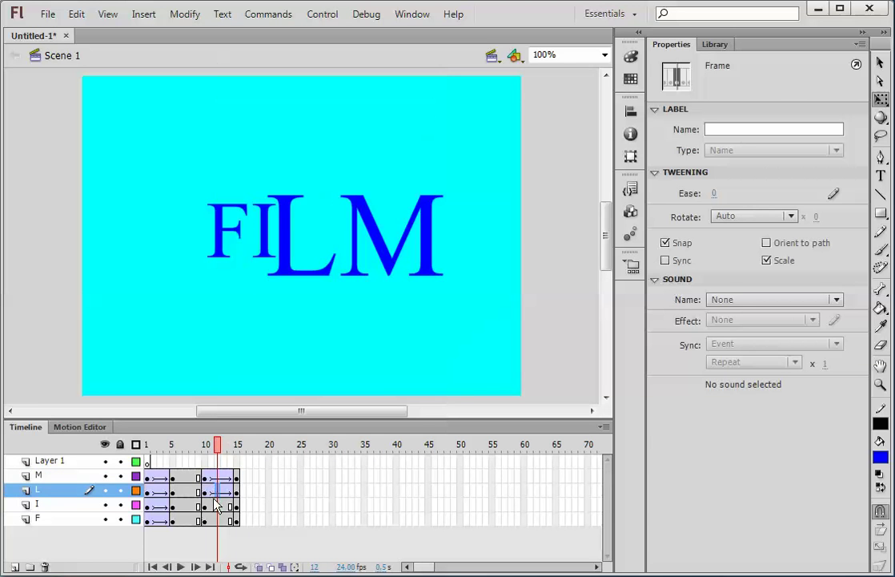
right_click(213, 499)
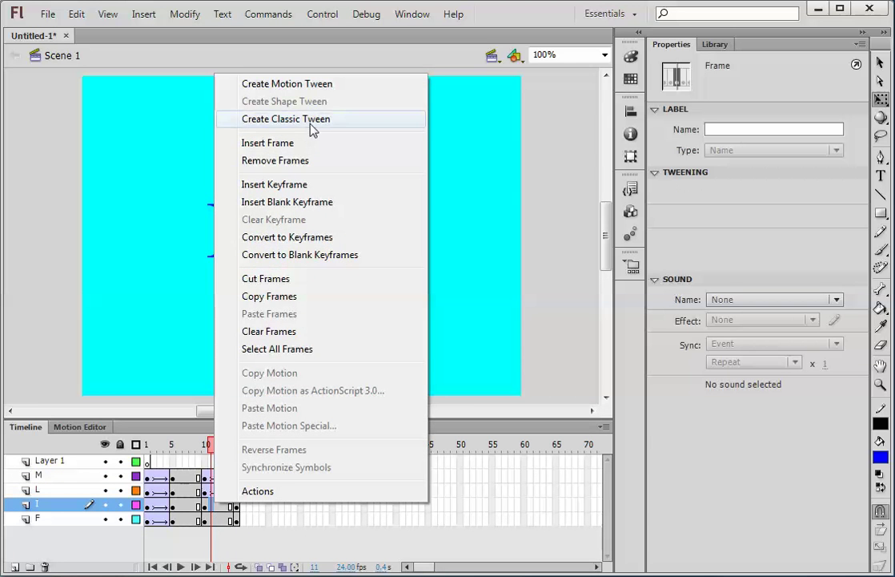
click(313, 120)
right_click(216, 522)
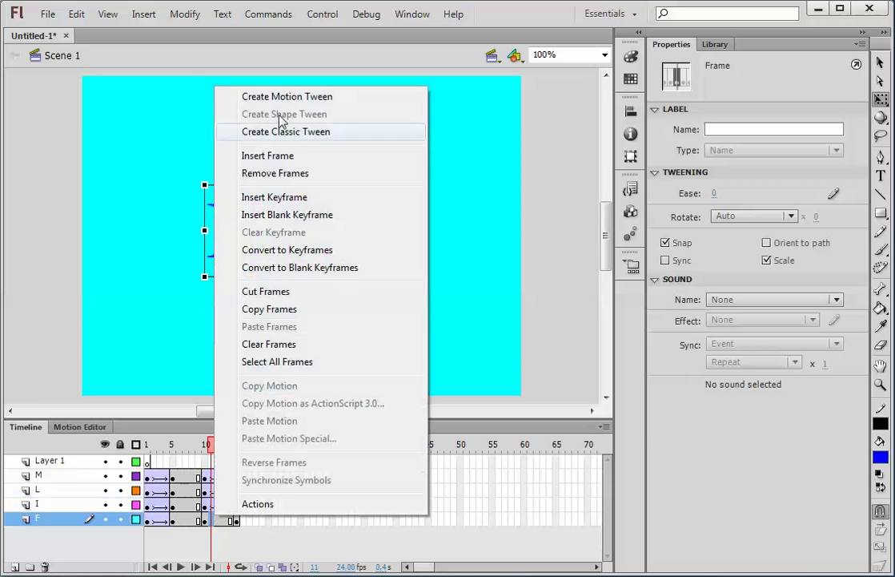
click(295, 133)
drag(222, 448, 248, 459)
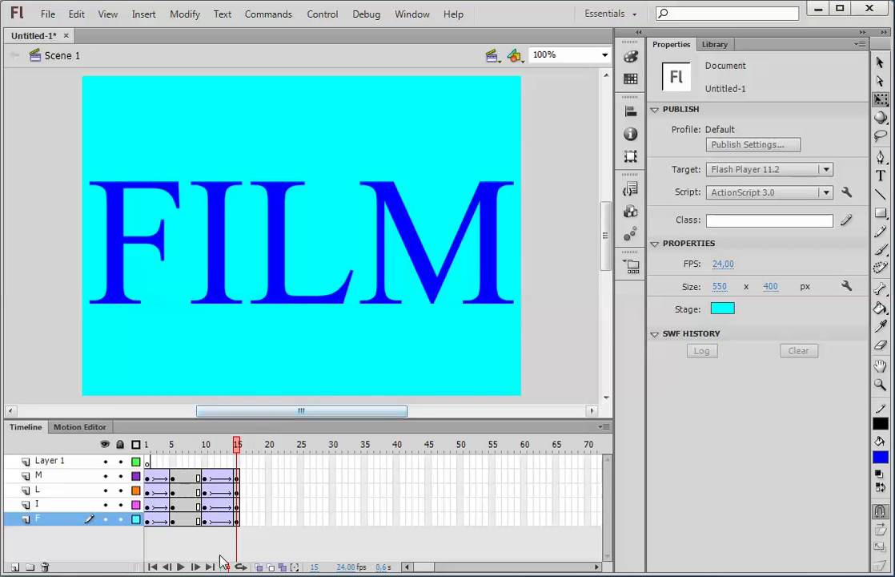
Shift the enlarging tweens to start at frame 12 on I, 14 on L and 16 on M, and extend layers L, I and F to frame 21
click(205, 507)
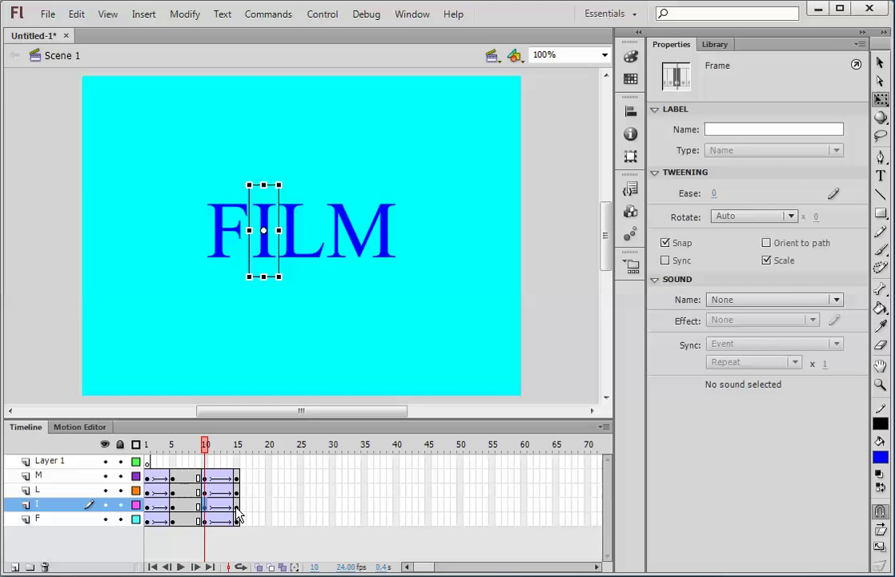
click(237, 515)
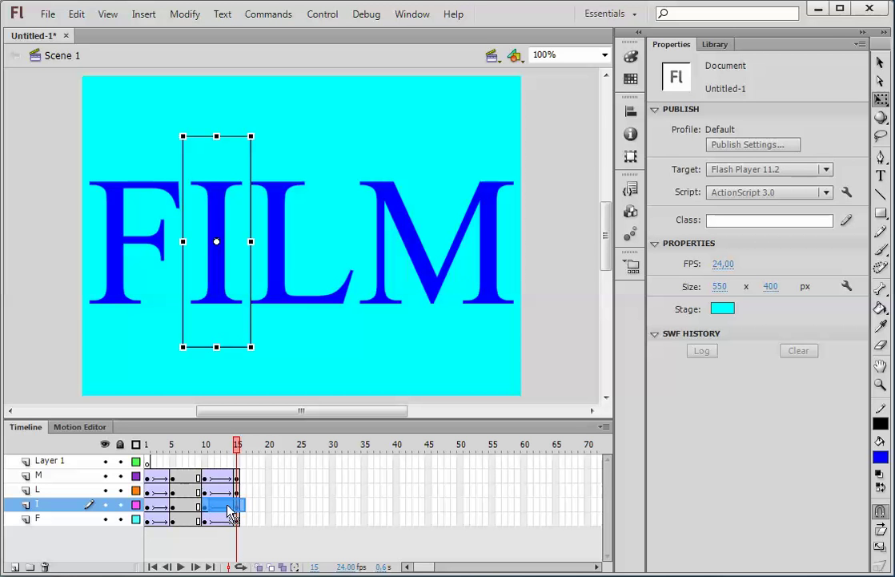
mouse_move(232, 511)
mouse_down()
mouse_move(206, 500)
mouse_move(248, 502)
mouse_up()
drag(205, 478, 256, 481)
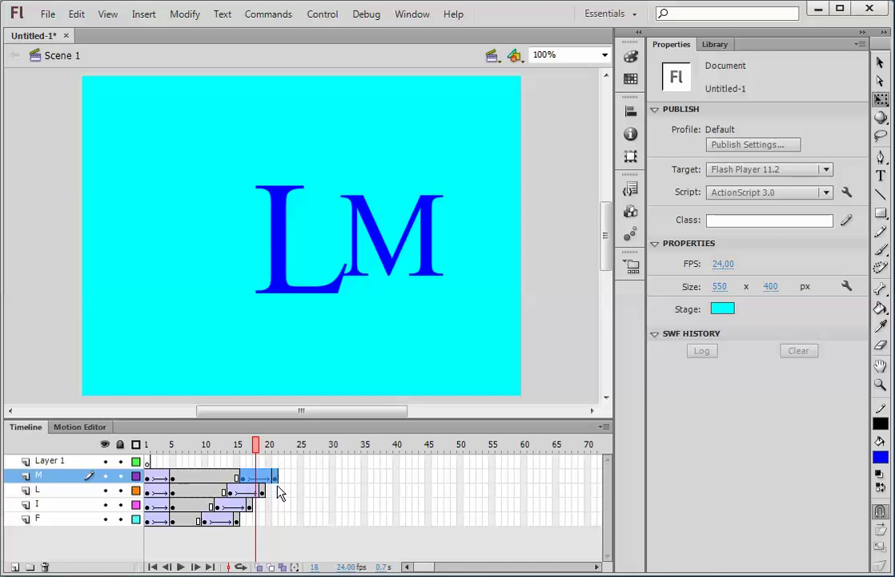
click(277, 490)
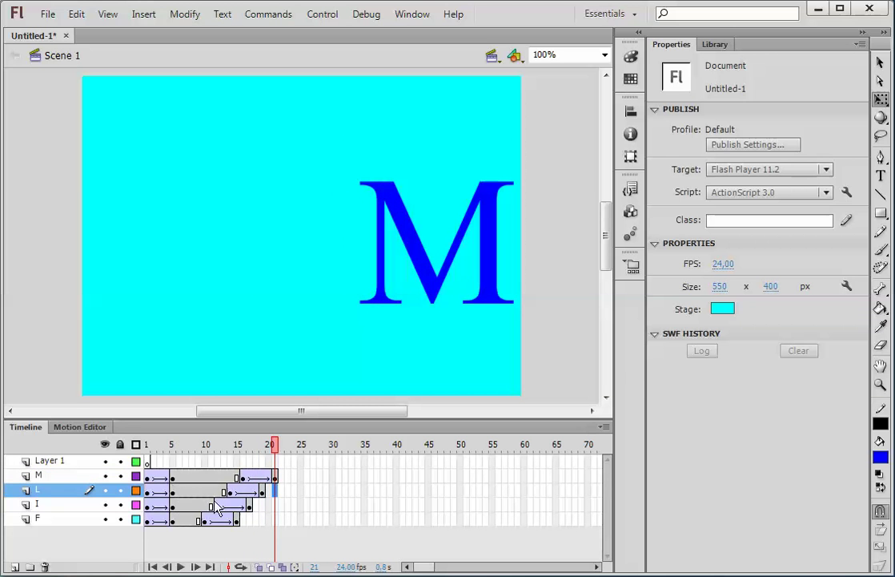
shift+click(275, 521)
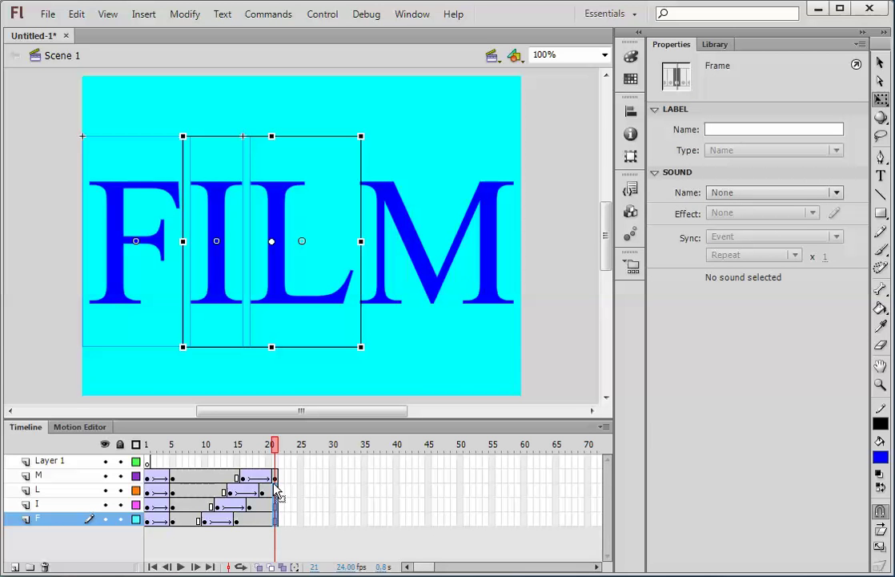
Give the letter F an Alpha colour effect of 0% at its frame 15 keyframe
click(237, 523)
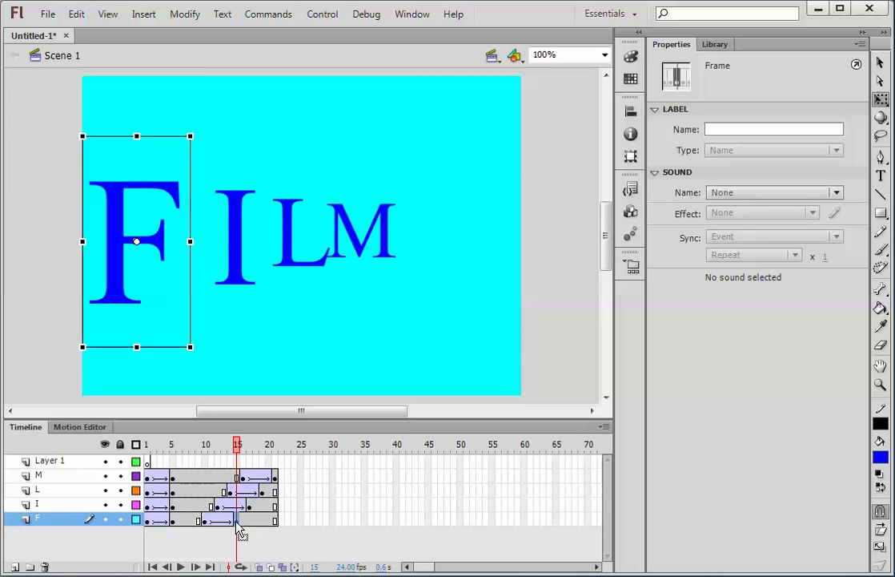
click(179, 207)
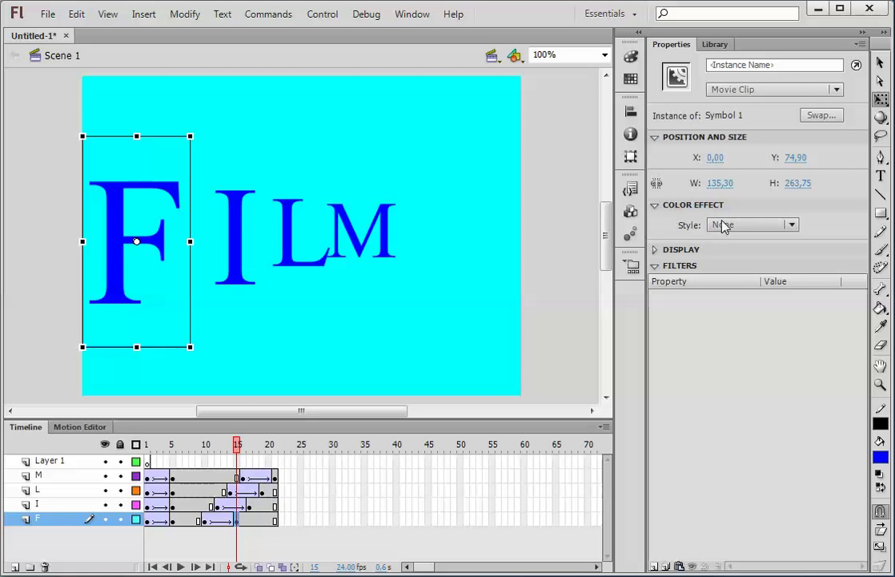
click(728, 225)
click(747, 313)
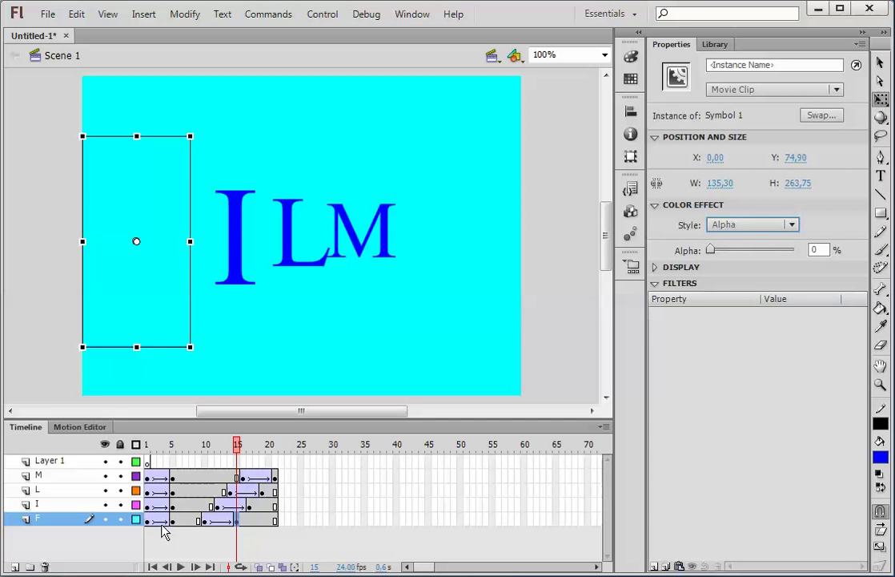
Apply an Alpha colour effect of 0% to the letter I at its frame 17 keyframe
click(249, 506)
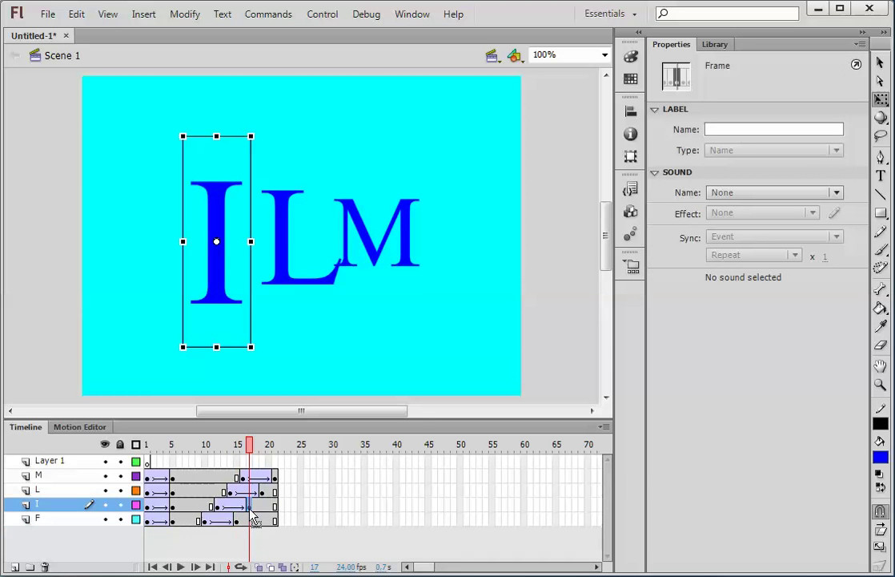
click(229, 310)
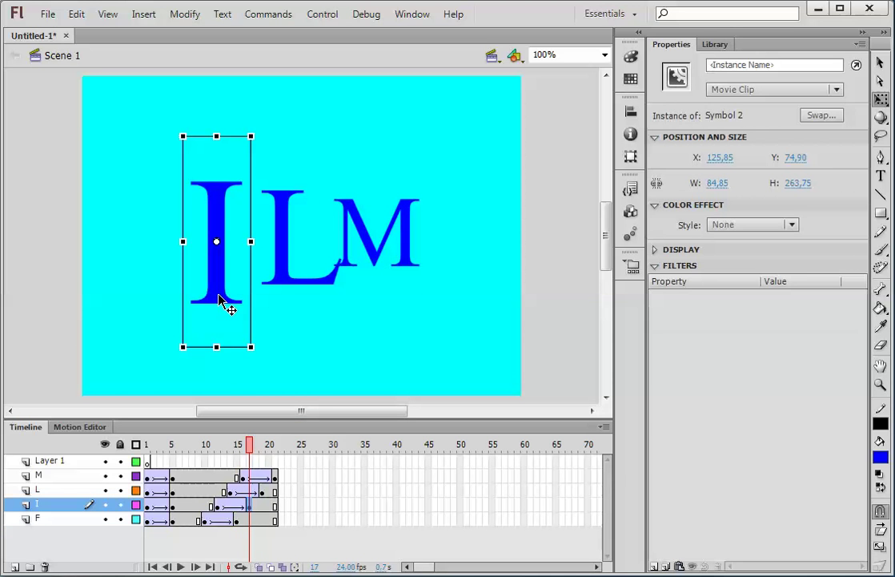
click(738, 224)
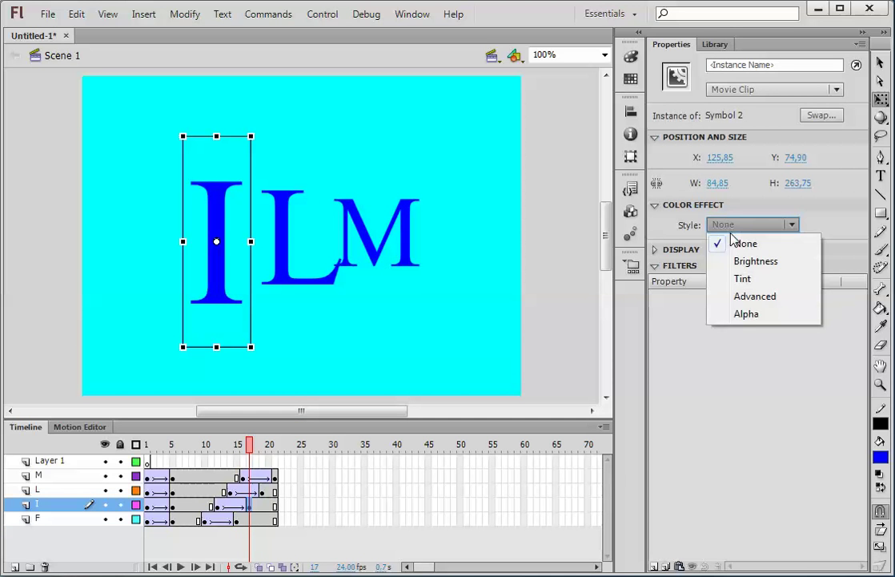
click(747, 314)
Apply an Alpha colour effect of 0% to the letter L at its frame 19 keyframe
click(262, 491)
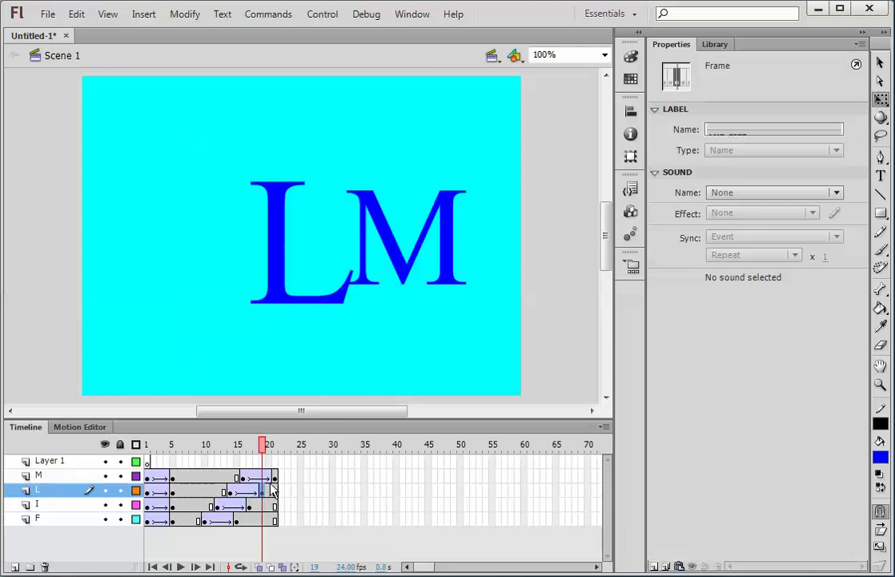
click(338, 303)
click(741, 225)
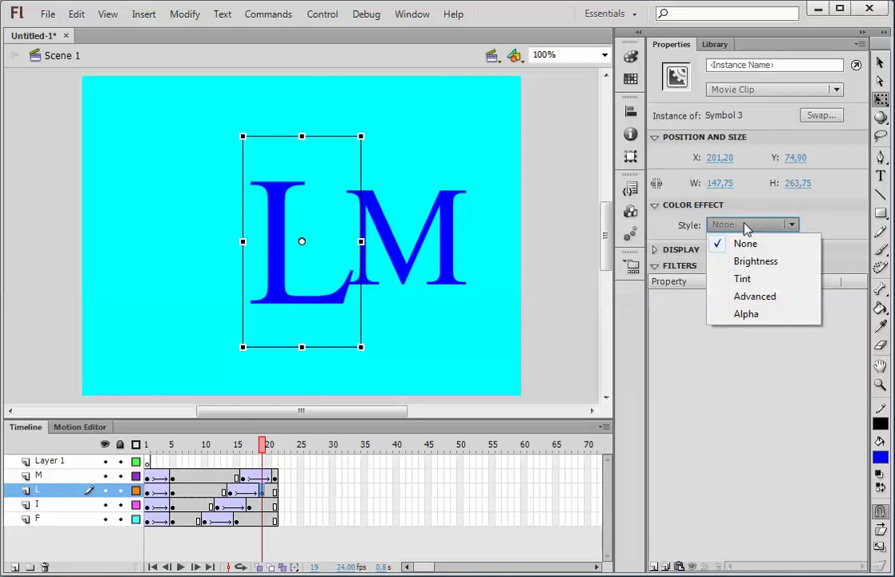
click(747, 313)
Give the letter M an Alpha colour effect of 0% at its frame 21 keyframe and preview the movie
click(480, 283)
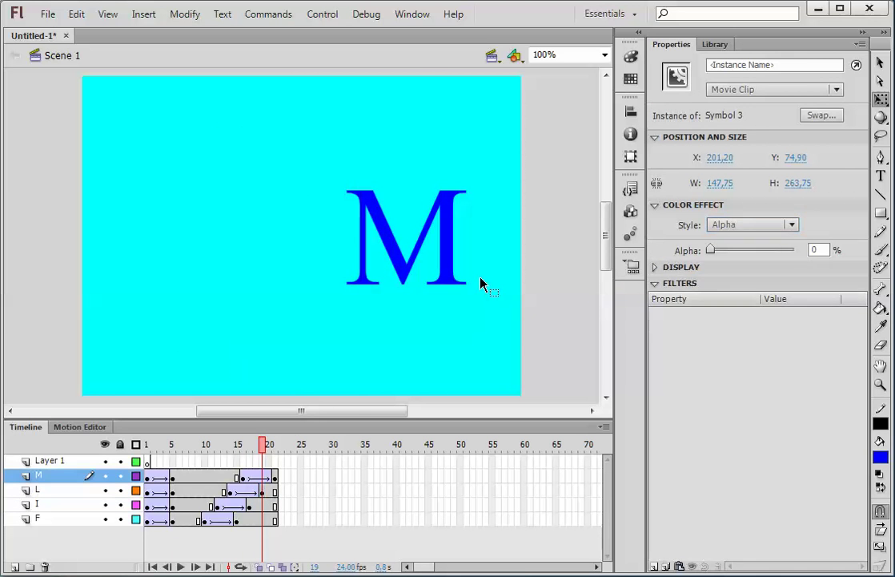
click(275, 478)
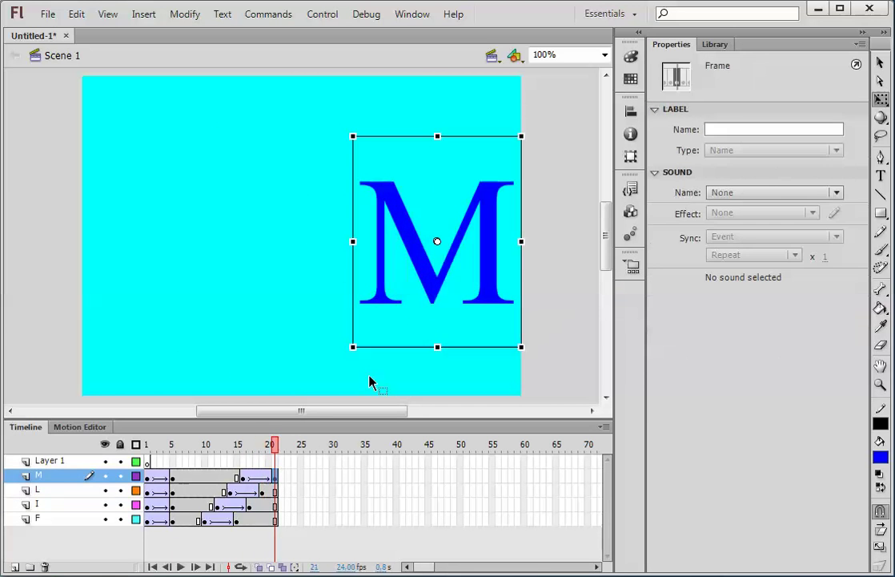
click(488, 277)
click(737, 227)
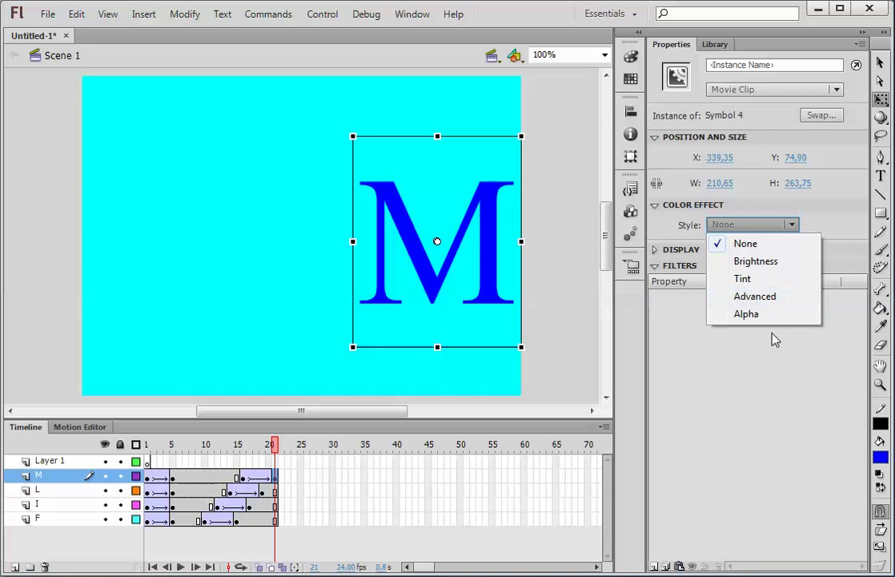
click(759, 316)
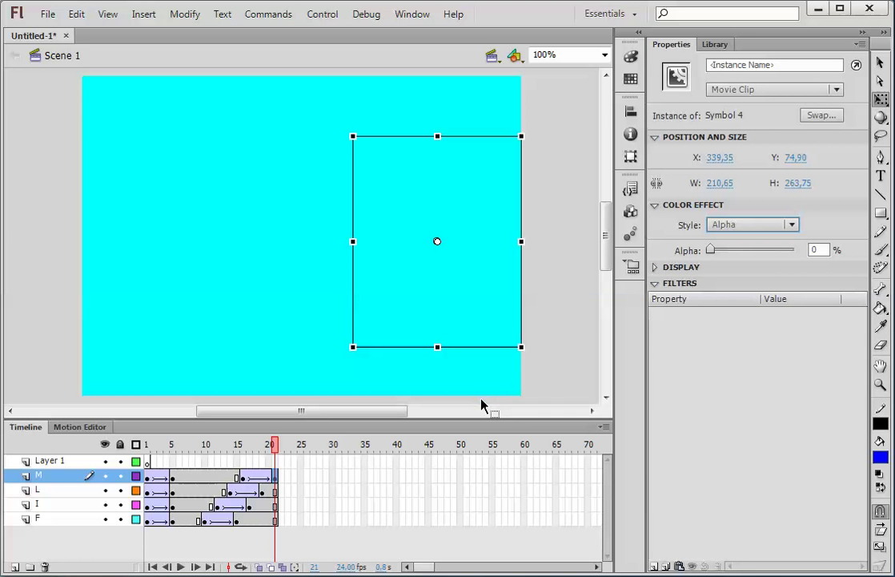
key(ctrl+Return)
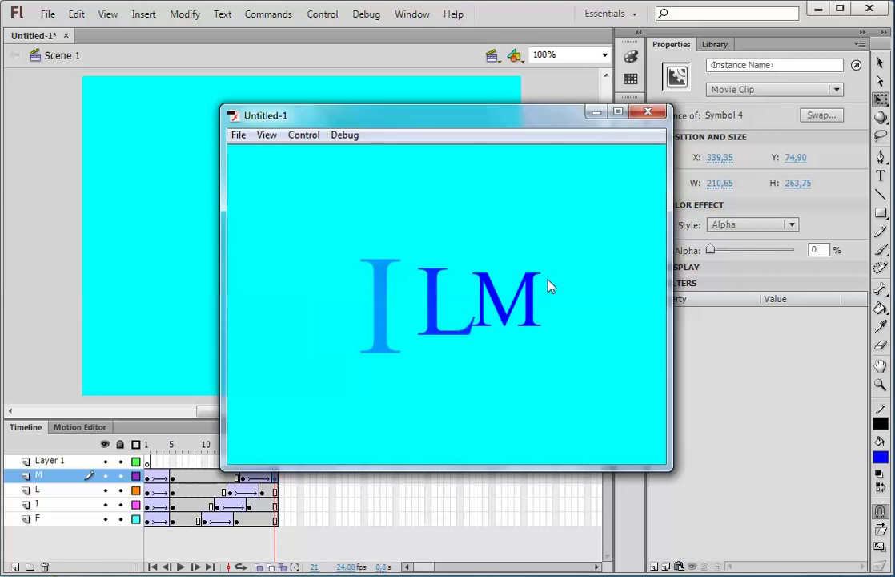
click(648, 112)
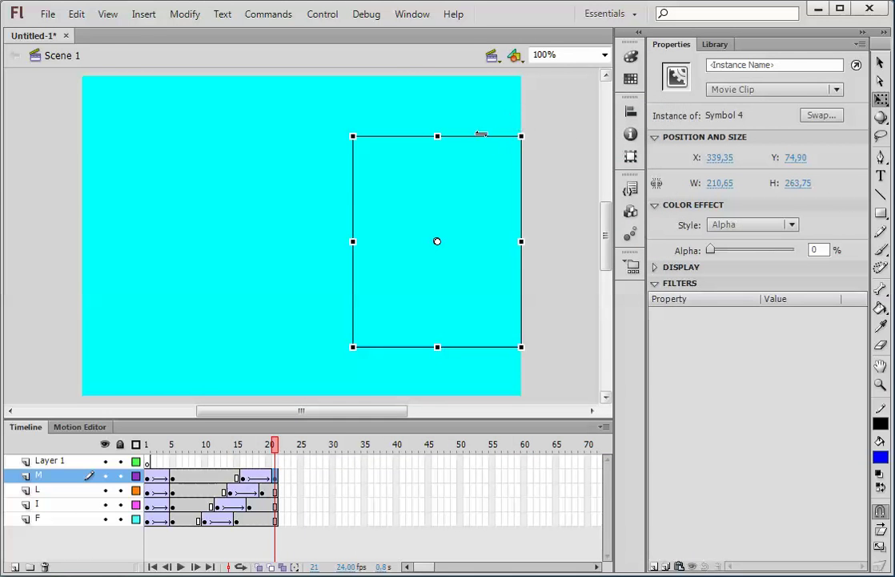
Set the document's frame rate to 10 fps and preview the movie at that speed
click(506, 95)
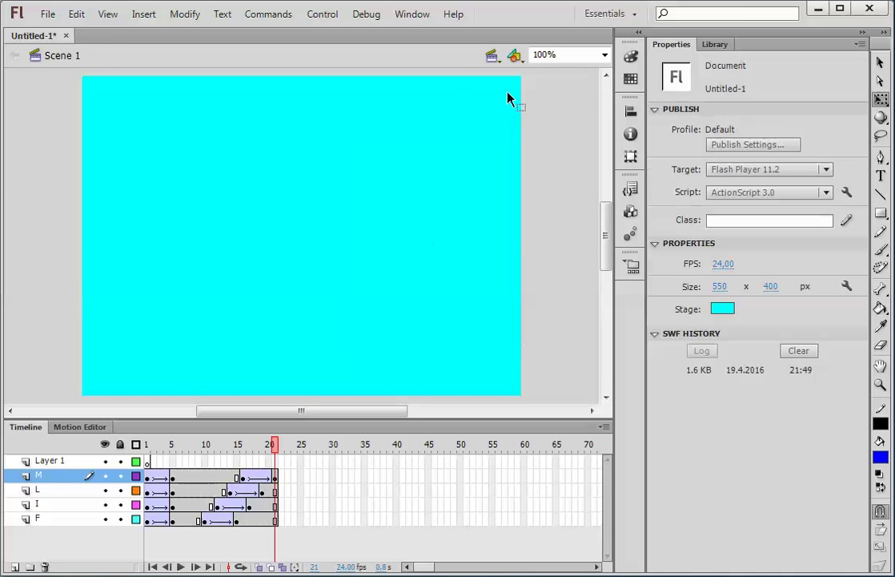
click(721, 266)
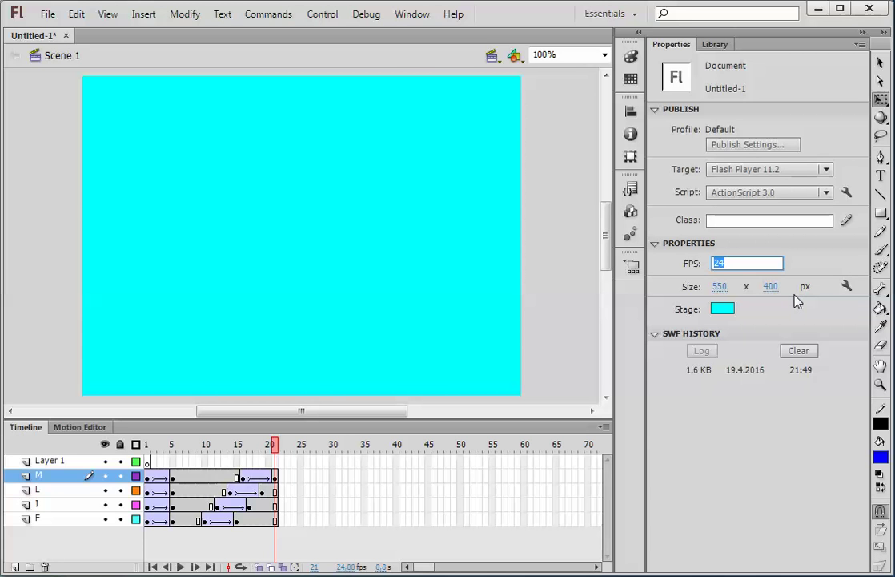
text(10)
key(Return)
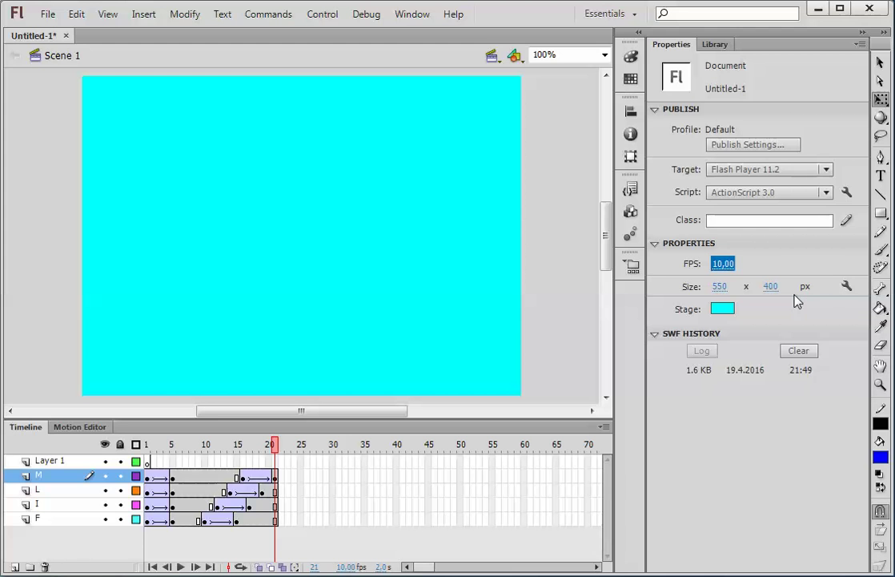
key(ctrl+Return)
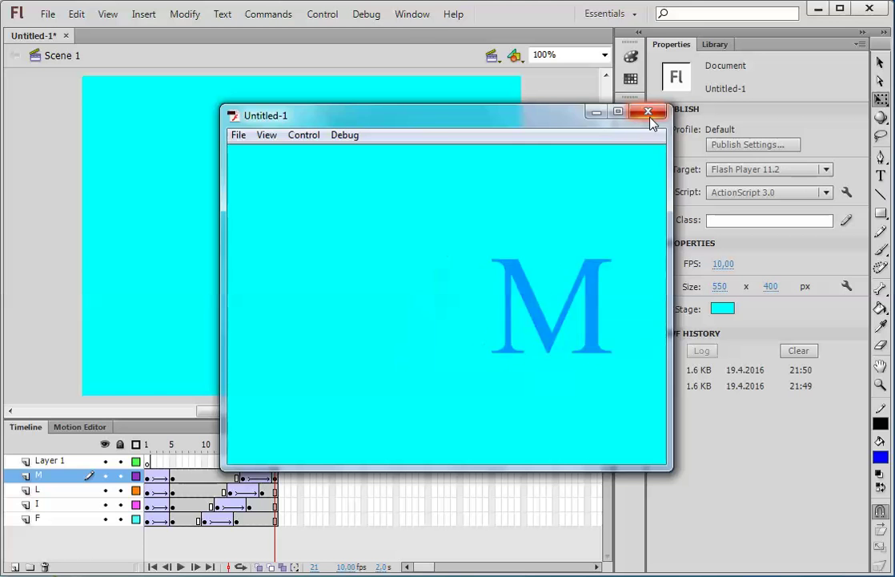
click(651, 117)
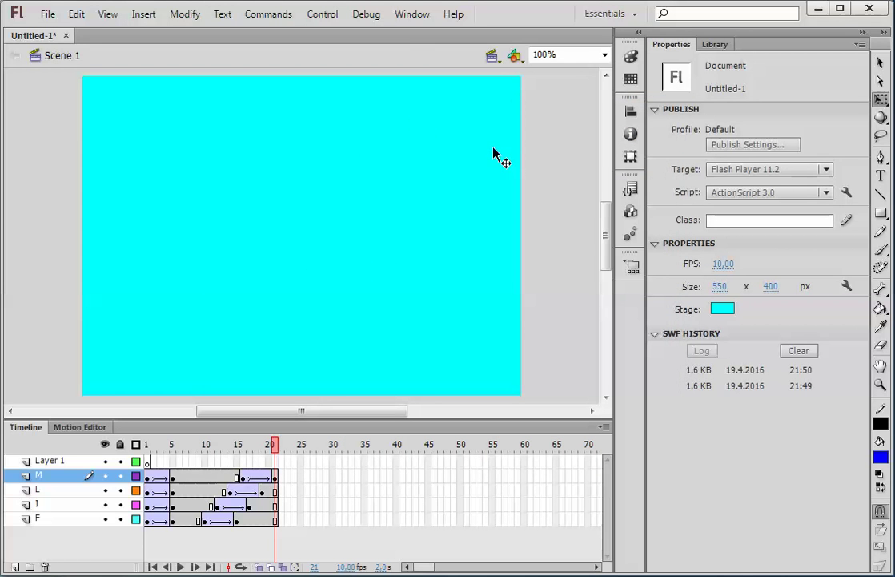
Export the animation to the Desktop as an SWF movie named FILM, replacing the existing file
click(48, 14)
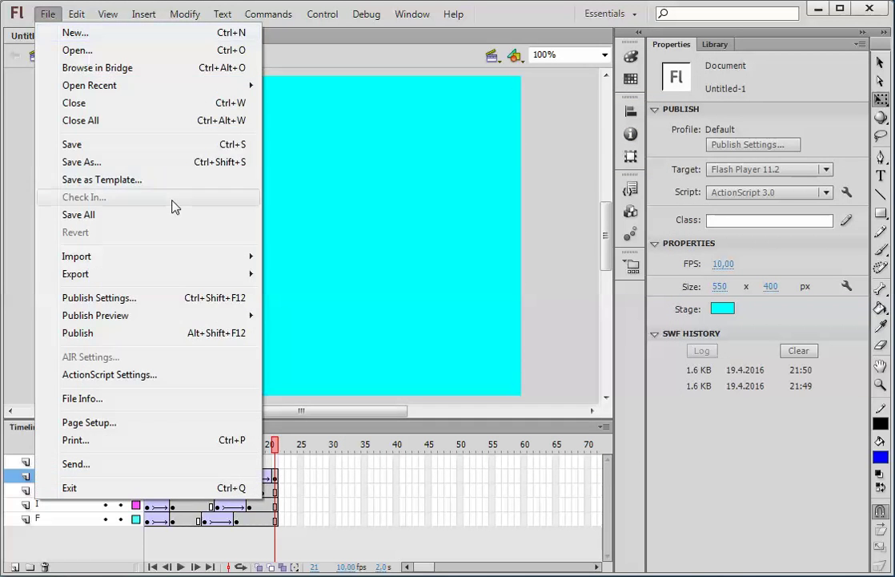
mouse_move(204, 287)
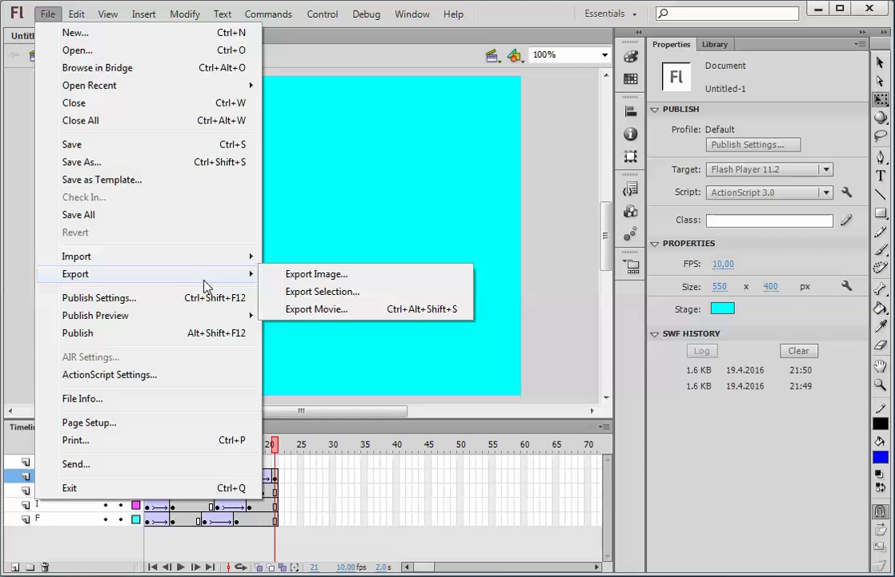
click(315, 310)
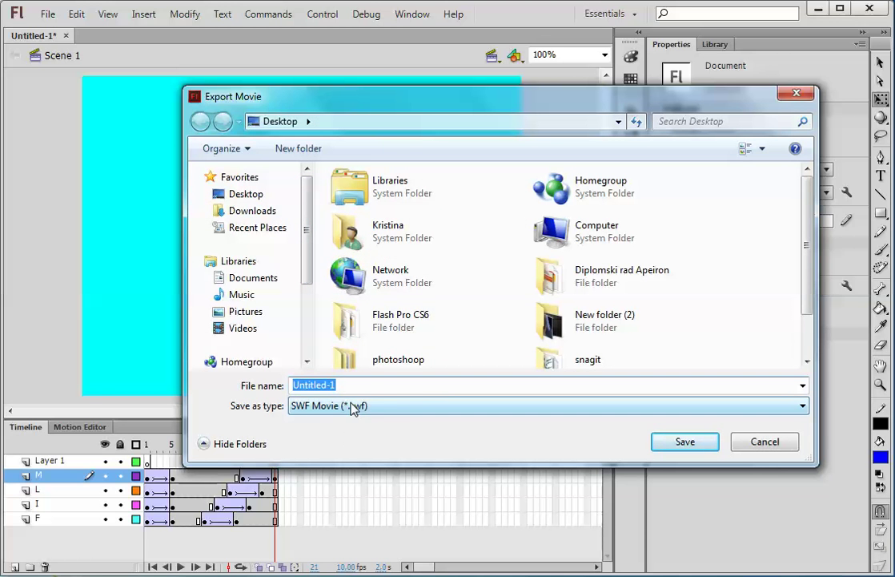
text(FIL)
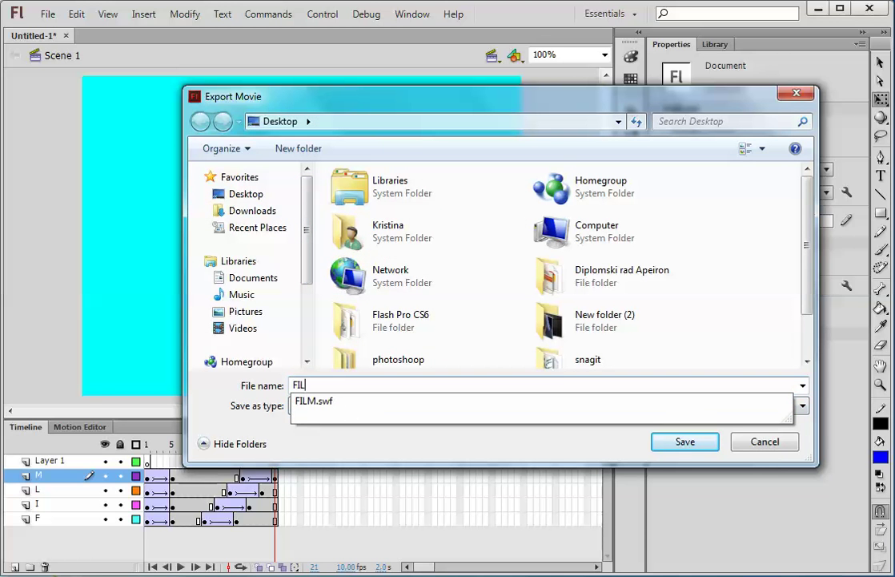
text(M)
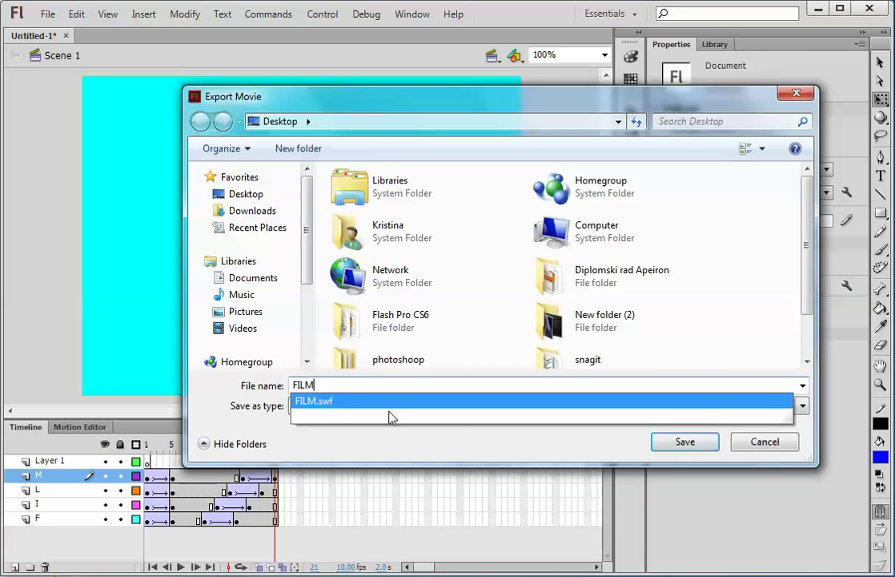
click(685, 443)
click(525, 322)
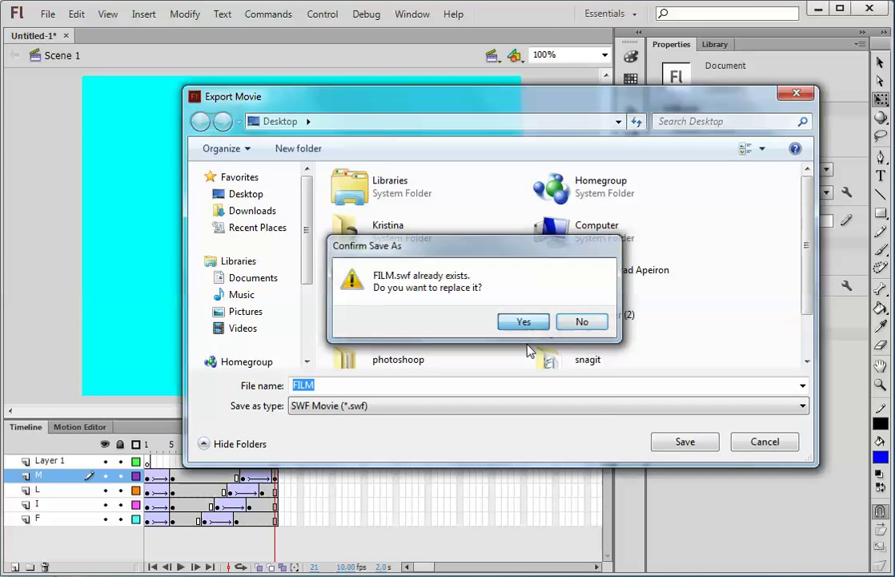